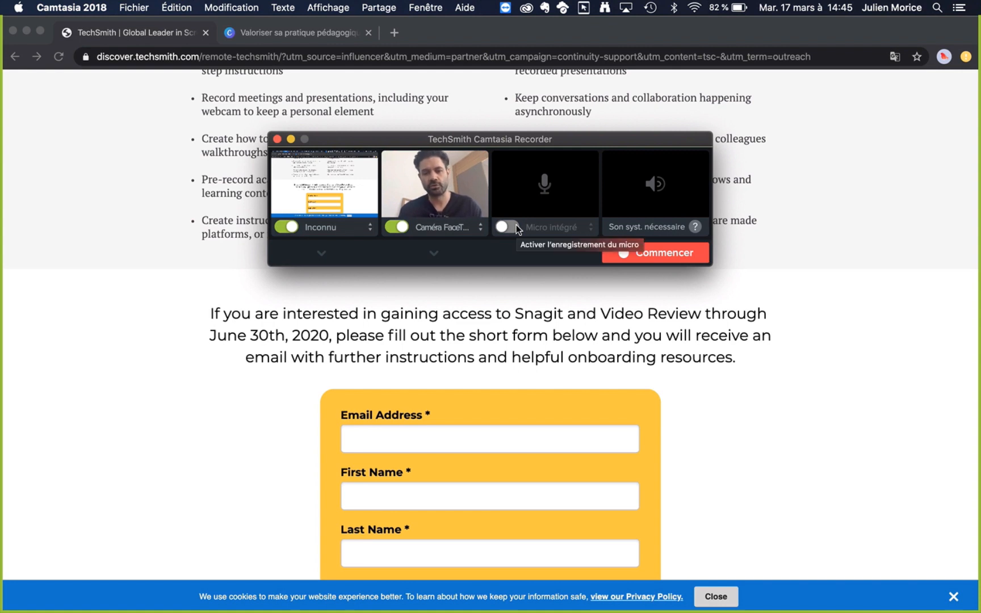
# Turn on recording of the built-in microphone and start capturing the screen and webcam.
pyautogui.click(516, 225)
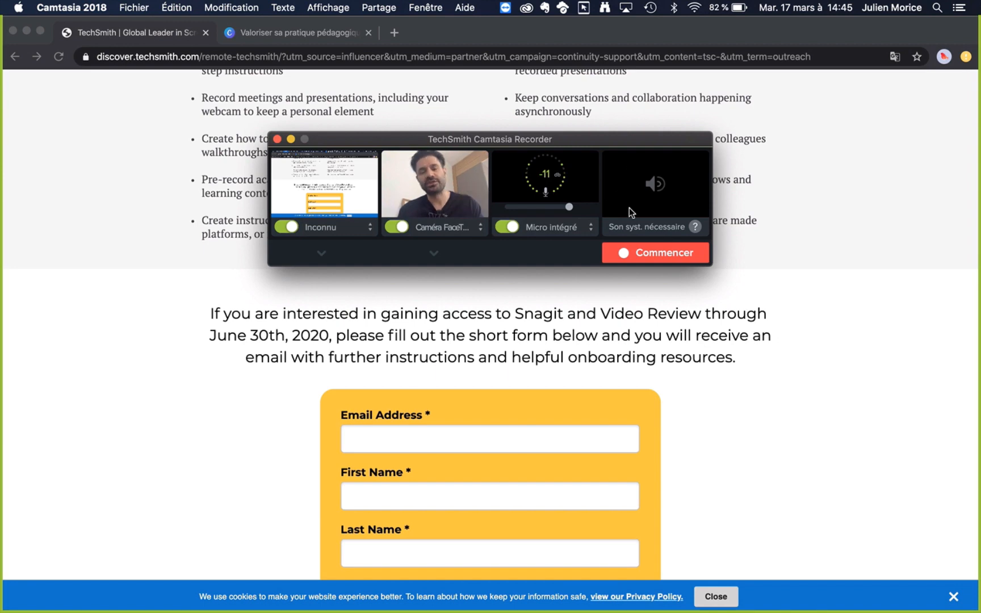
pyautogui.click(657, 252)
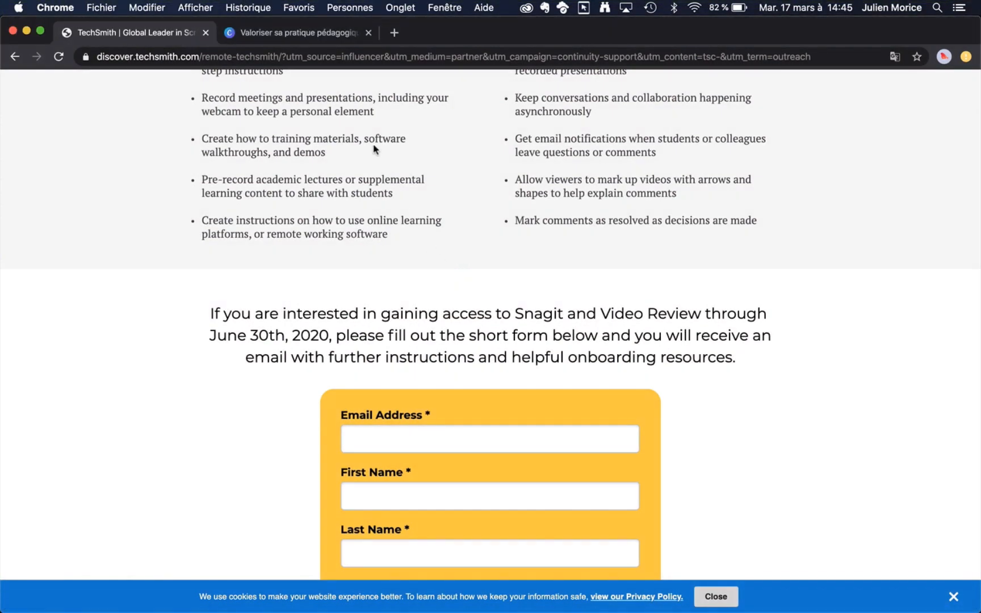
# Present the Canva podcast design full screen with the Standard type and advance through its slides to slide 4.
pyautogui.click(306, 26)
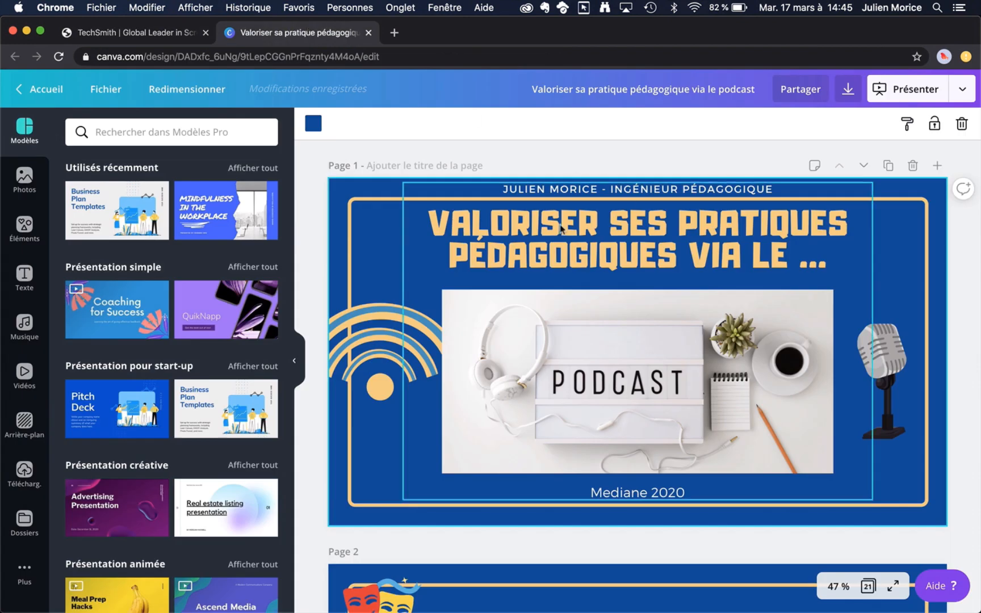
pyautogui.click(920, 90)
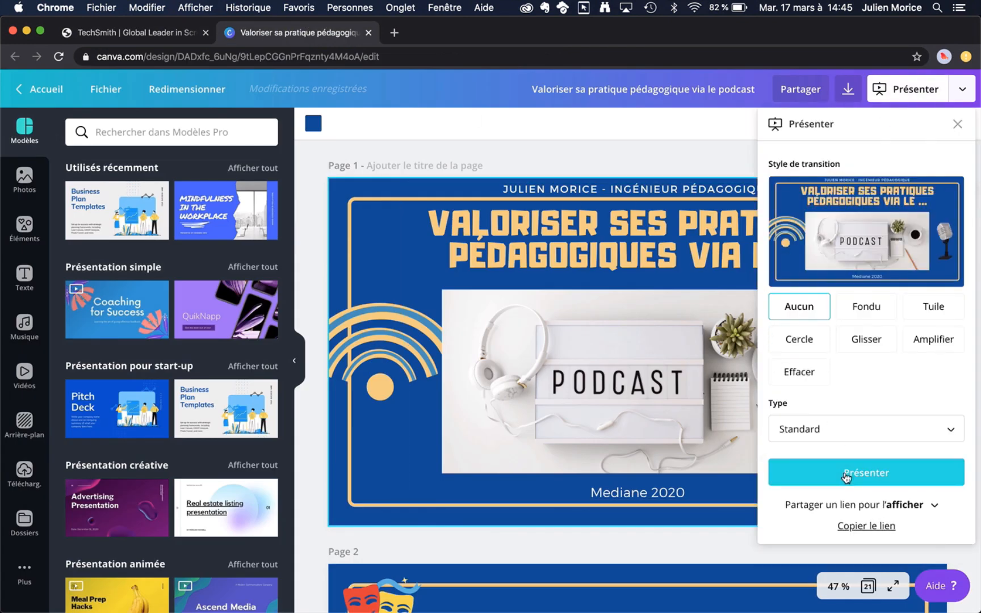
pyautogui.click(845, 477)
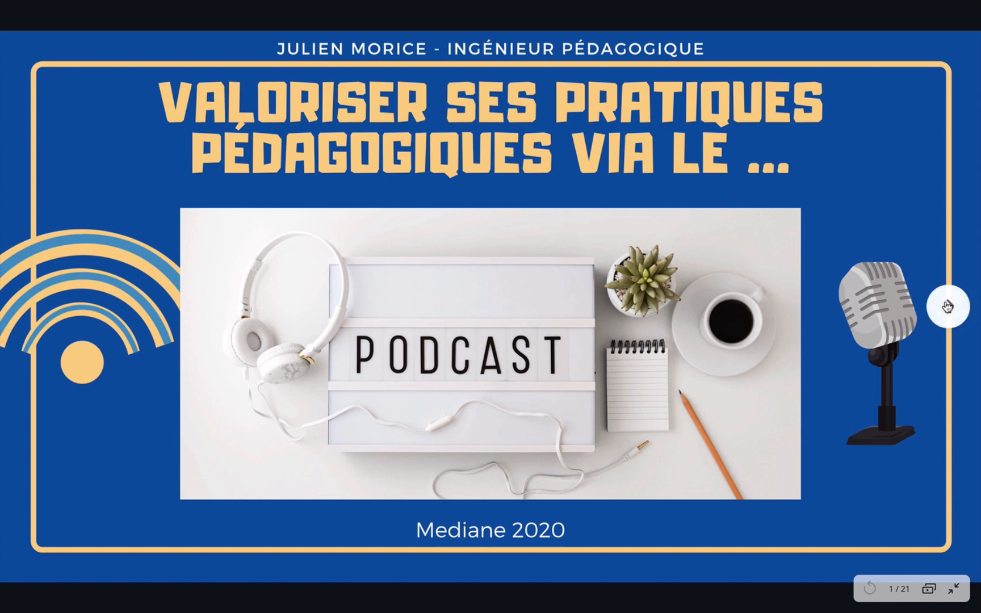
pyautogui.press('Right')
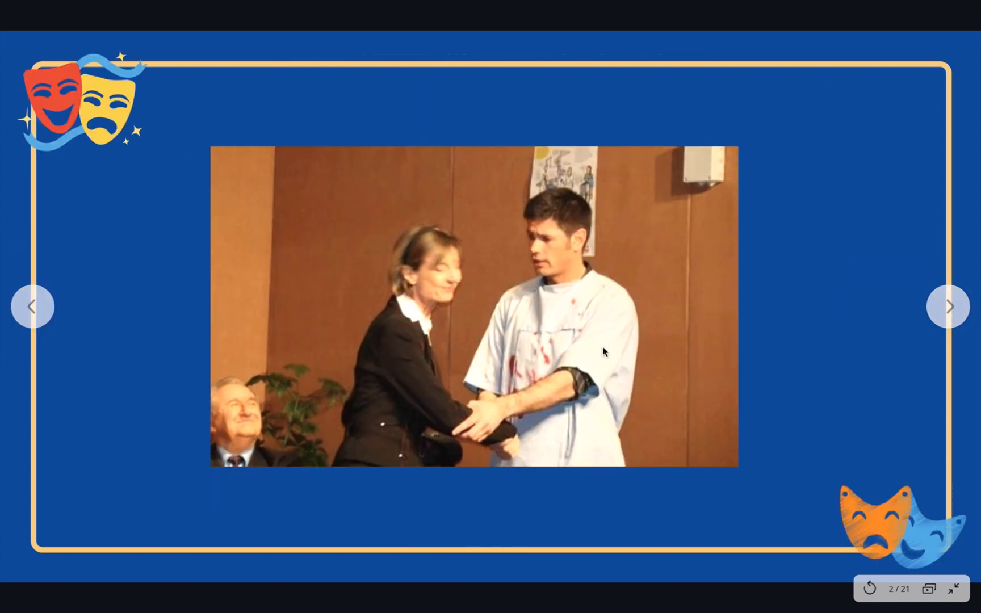
pyautogui.click(938, 294)
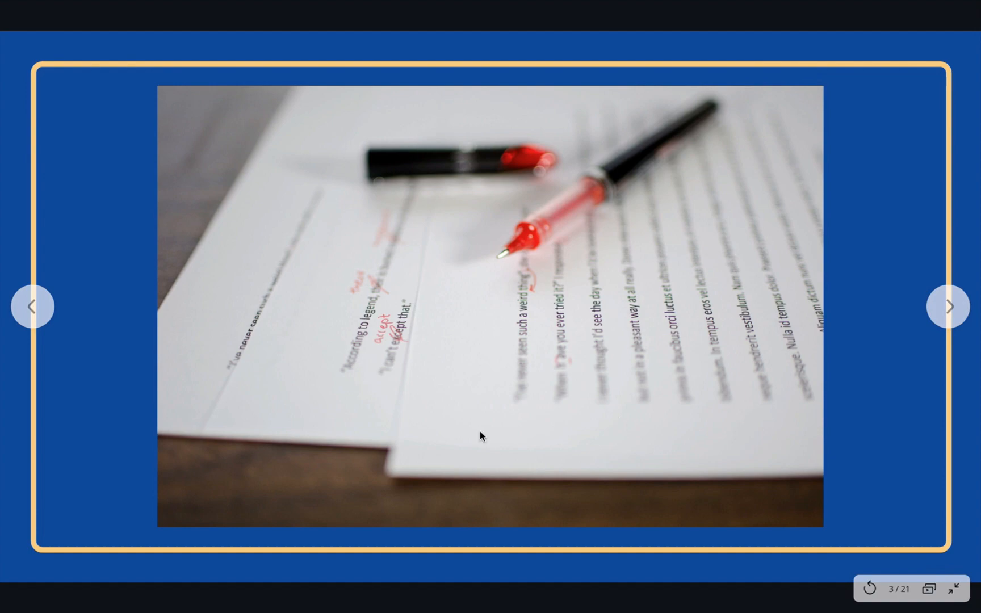
pyautogui.click(935, 312)
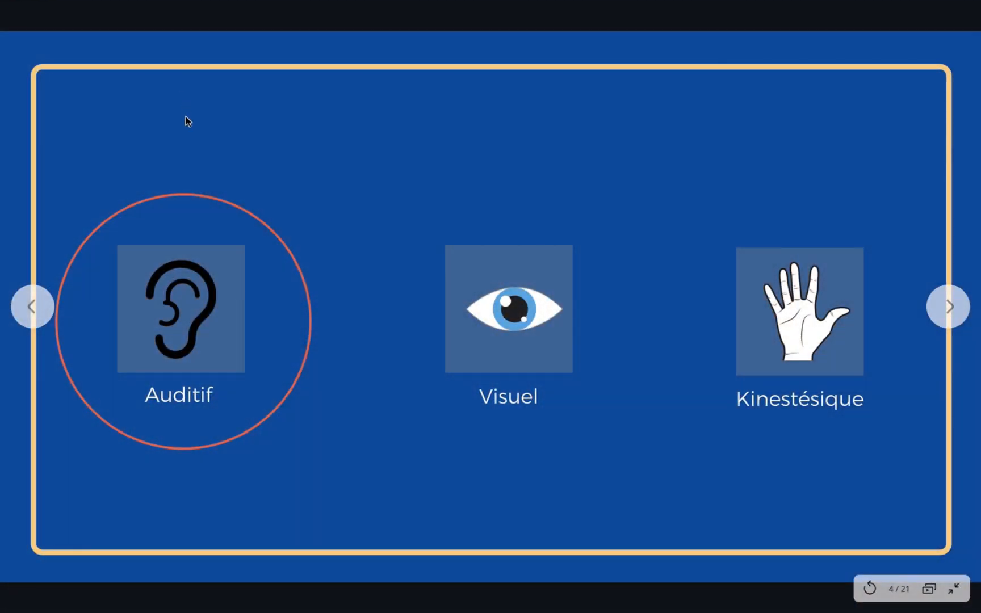
# Switch back to Camtasia and stop the recording.
pyautogui.press('super+Tab')
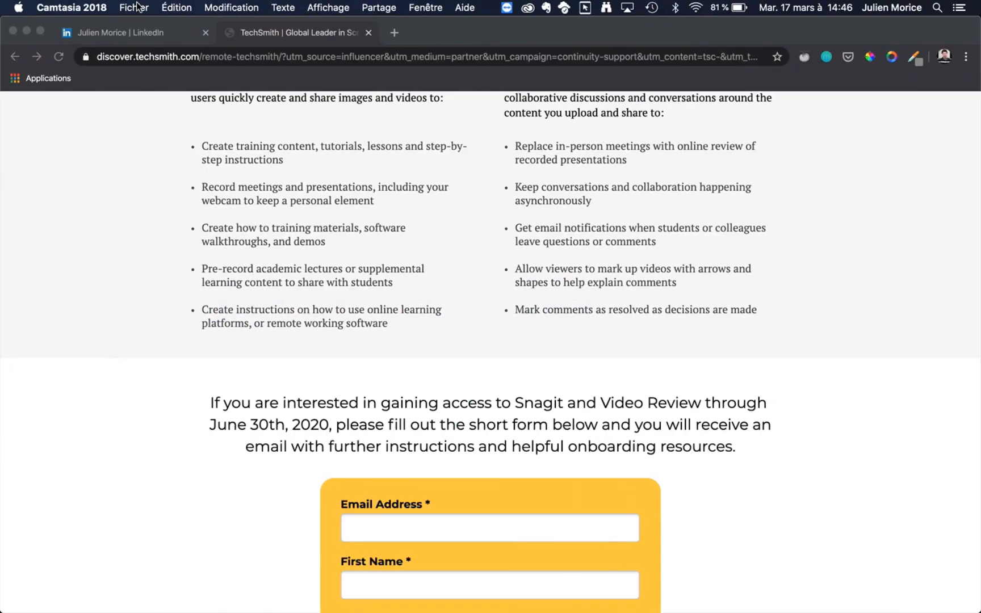
pyautogui.click(135, 6)
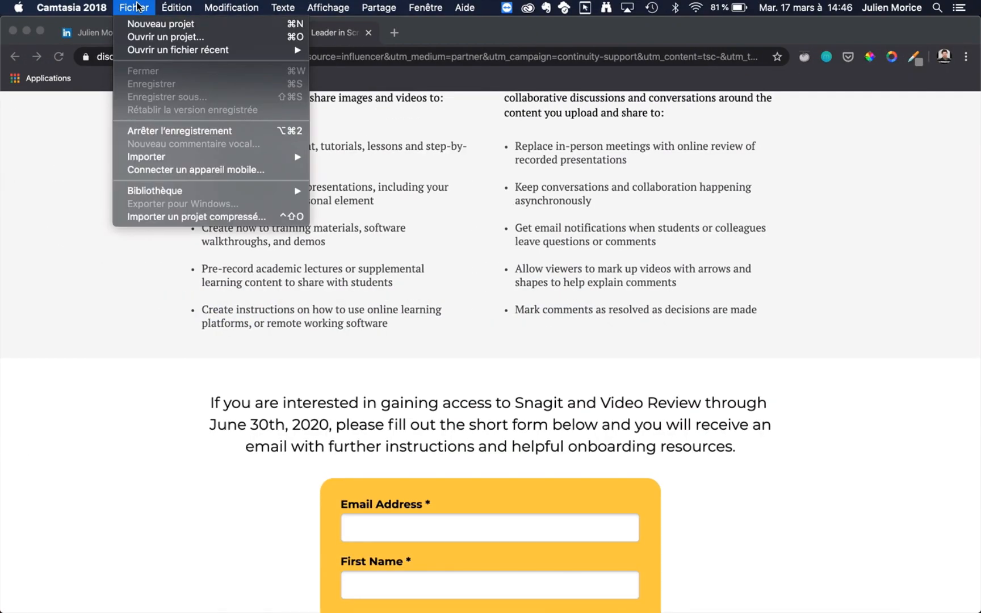
pyautogui.click(158, 131)
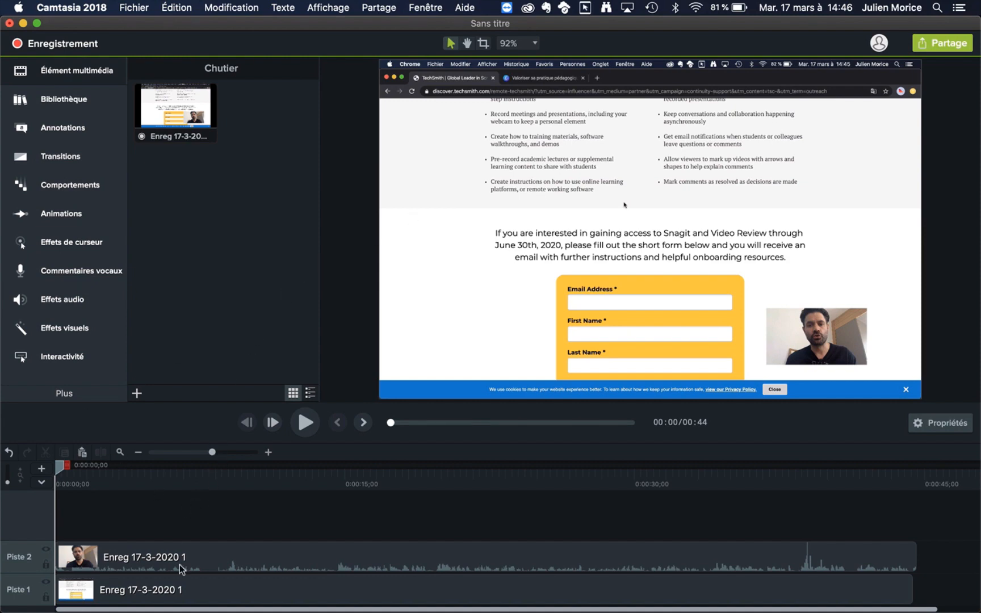
# Place the webcam clip in the lower-right corner of the canvas and enlarge it from its inner corner.
pyautogui.click(143, 488)
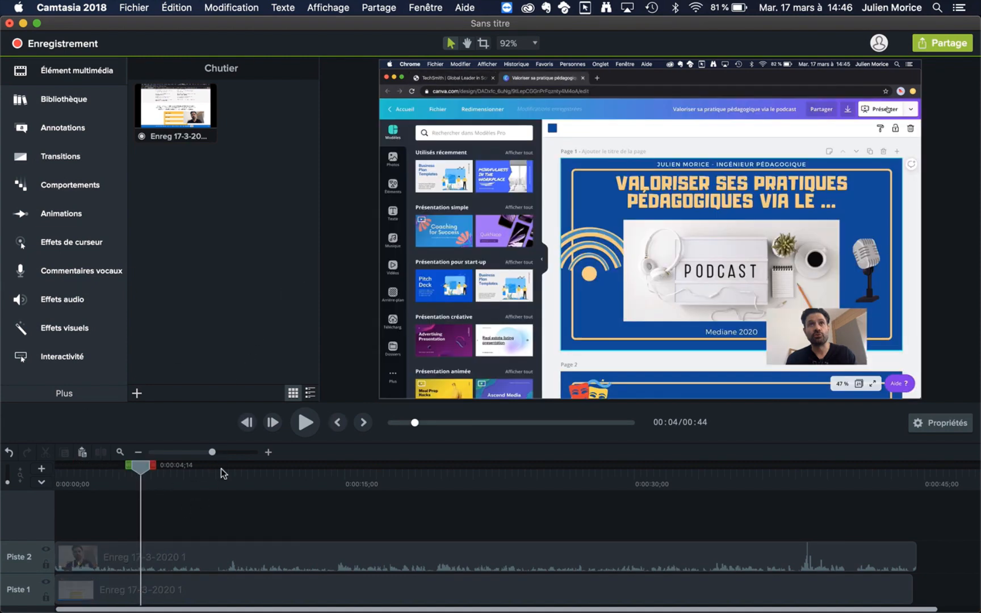
pyautogui.click(255, 475)
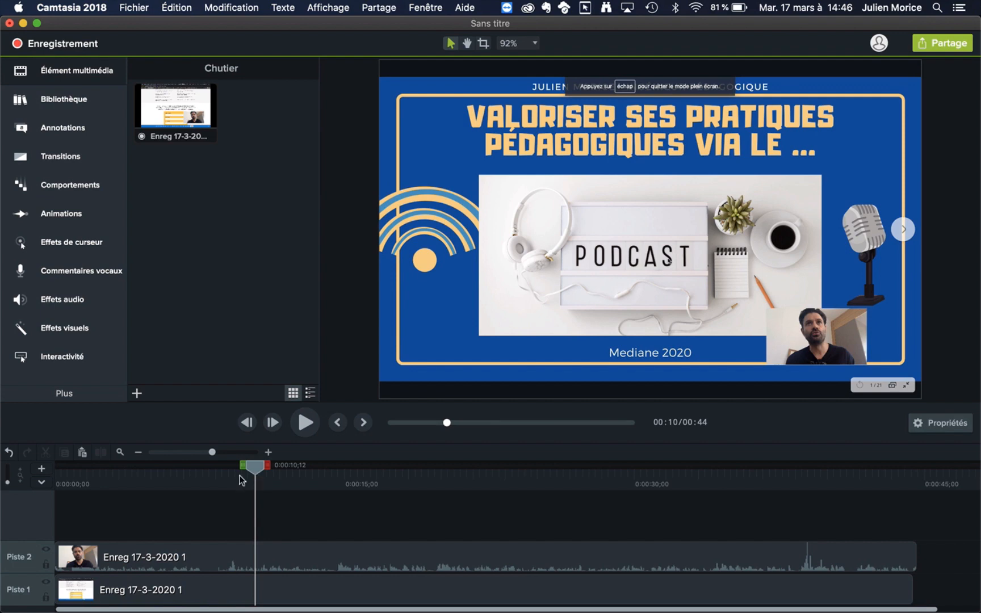
pyautogui.click(161, 475)
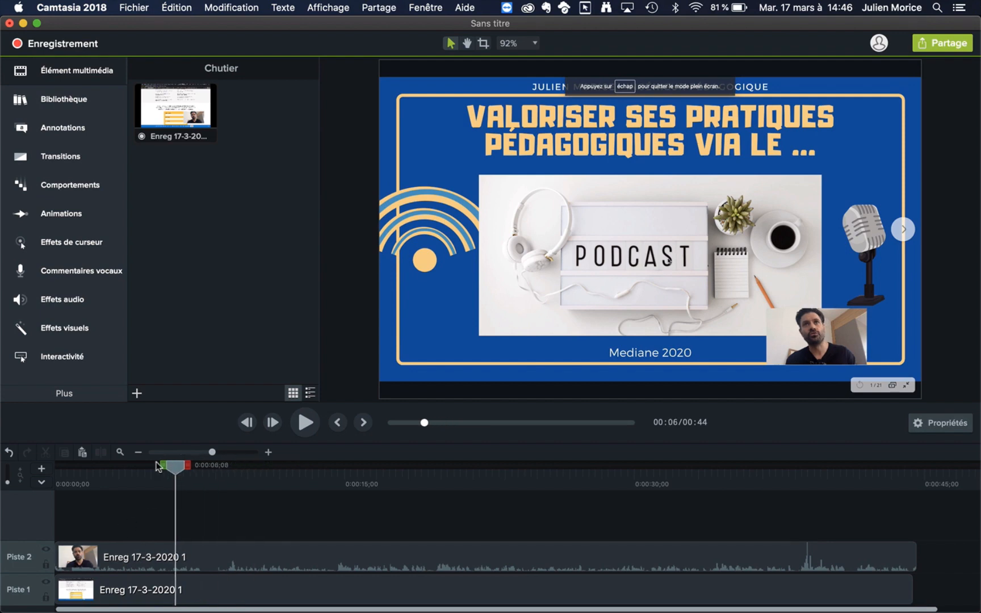
pyautogui.click(136, 548)
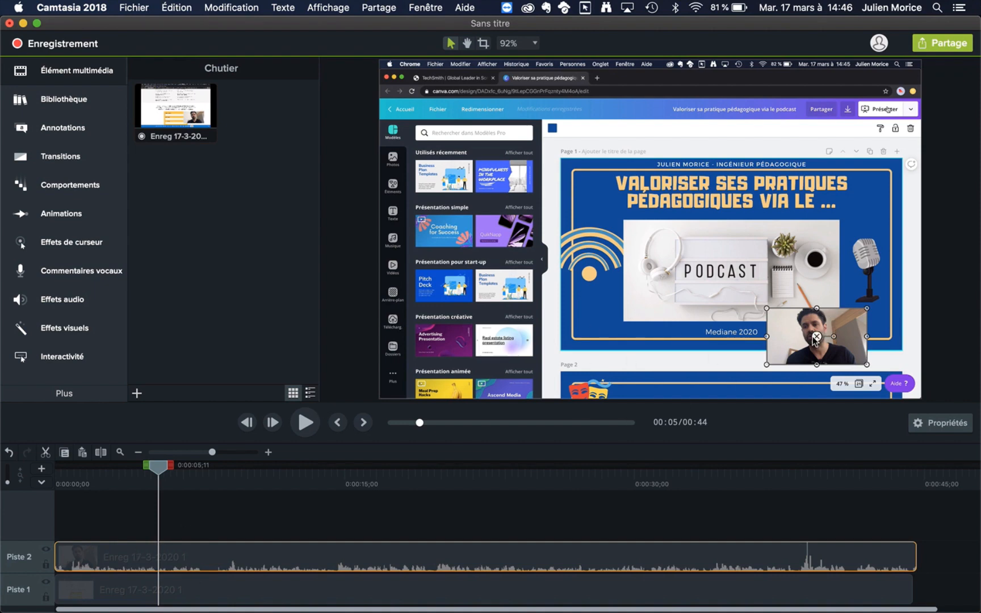
pyautogui.moveTo(815, 340); pyautogui.dragTo(870, 372)
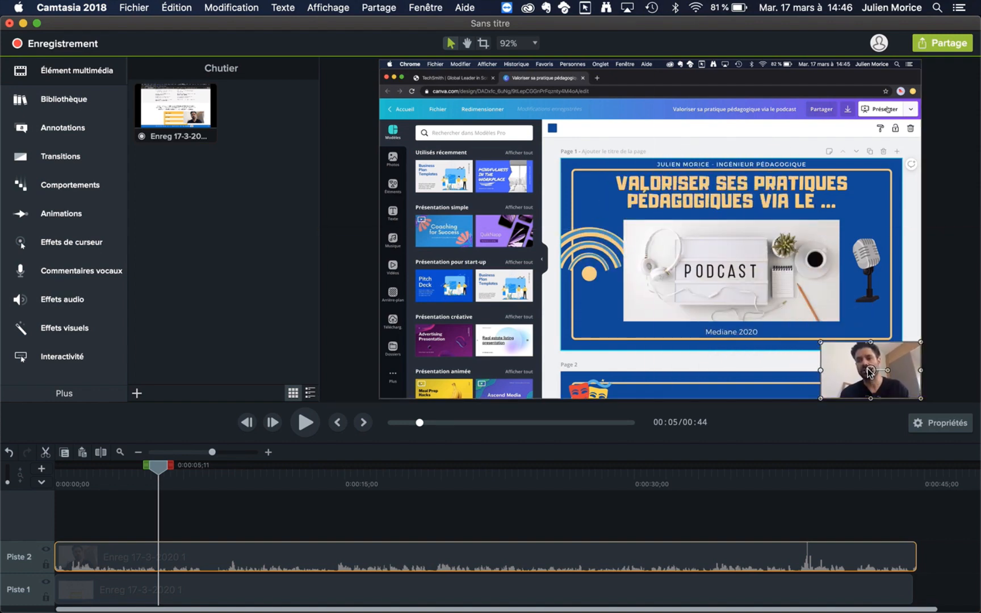
pyautogui.moveTo(818, 343); pyautogui.dragTo(785, 311)
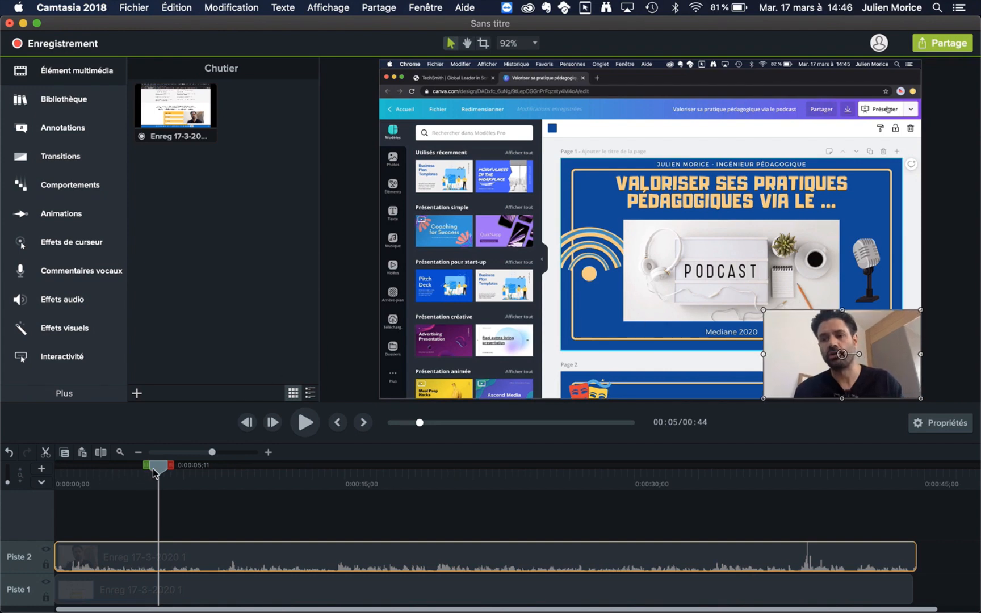
# Ripple-delete the opening of both tracks, from the start to about 8 seconds, just after the full-screen presentation begins.
pyautogui.moveTo(154, 472); pyautogui.dragTo(453, 491)
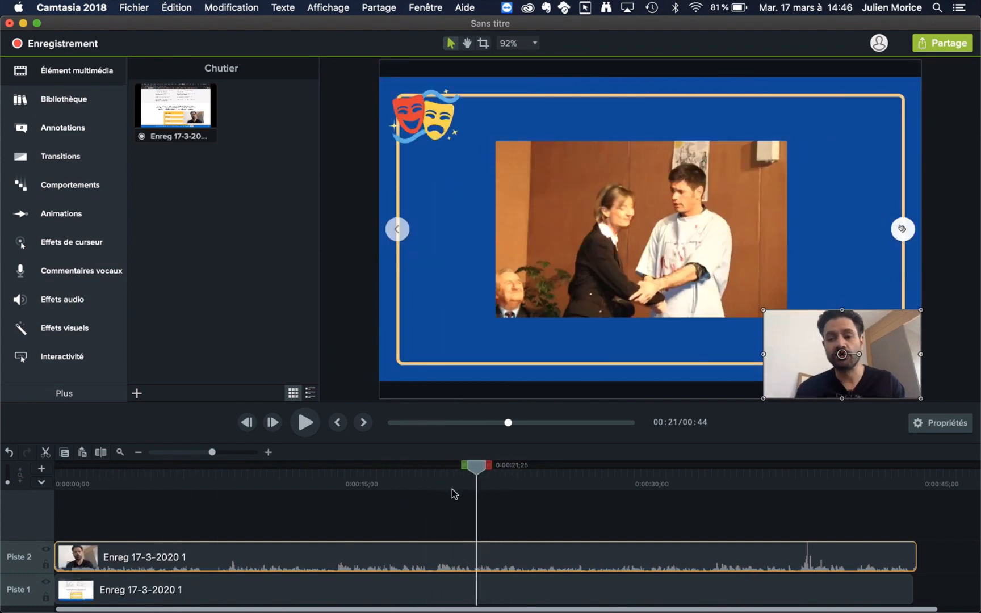
pyautogui.click(282, 594)
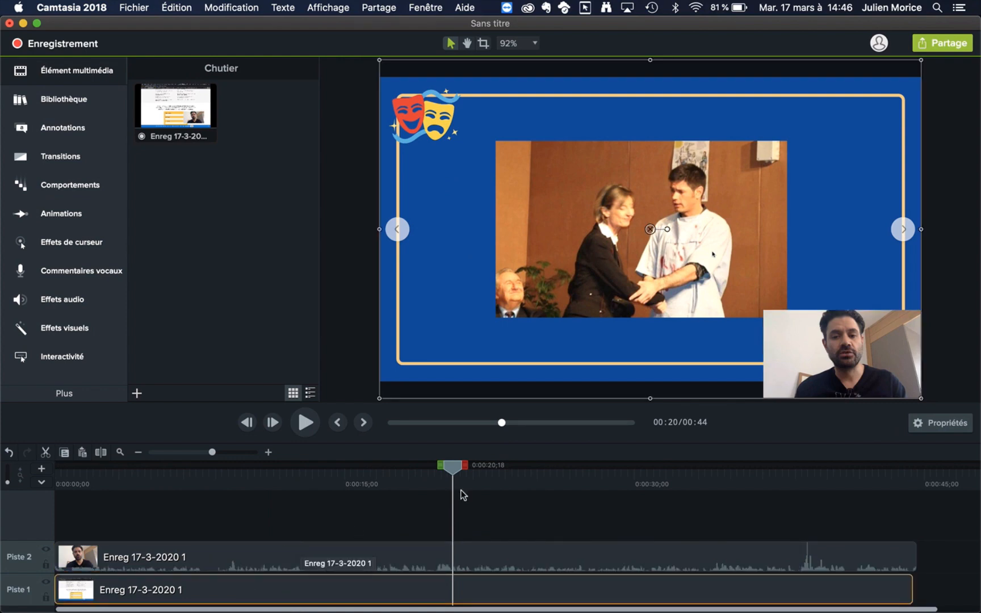
pyautogui.moveTo(443, 471); pyautogui.dragTo(412, 468)
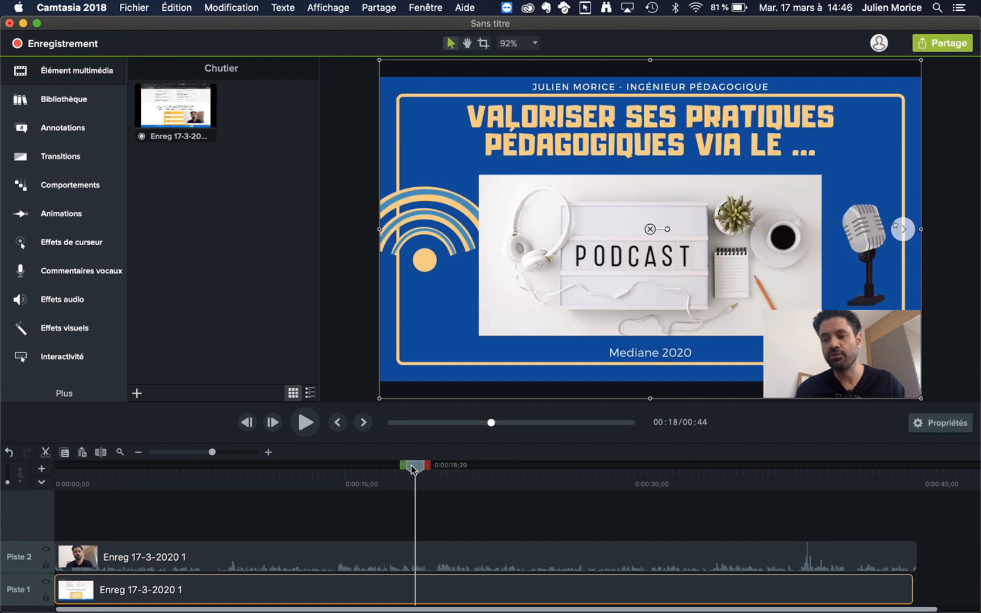
pyautogui.moveTo(410, 465); pyautogui.dragTo(210, 529)
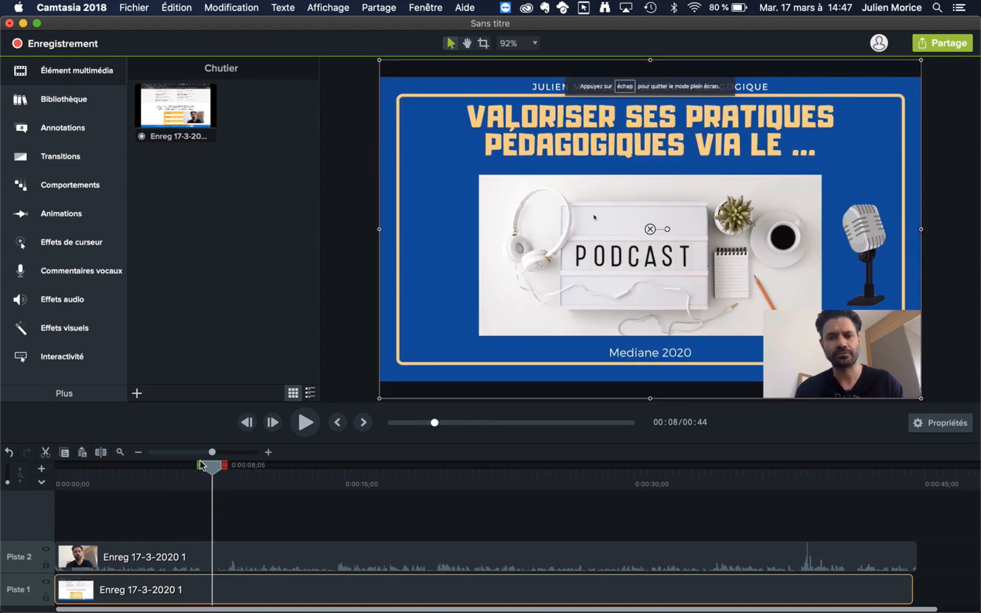
pyautogui.moveTo(201, 465); pyautogui.dragTo(19, 471)
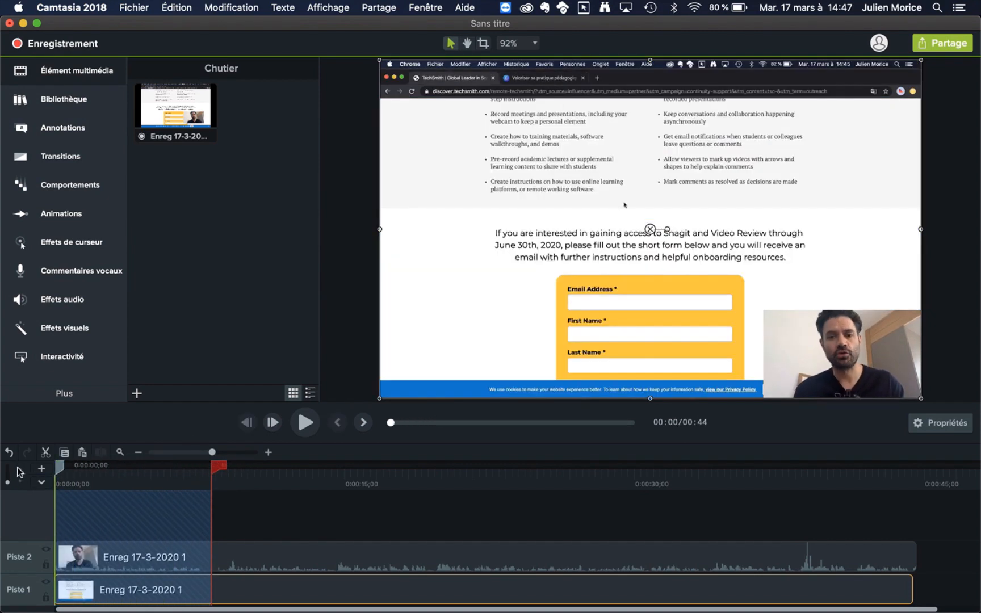
pyautogui.rightClick(94, 542)
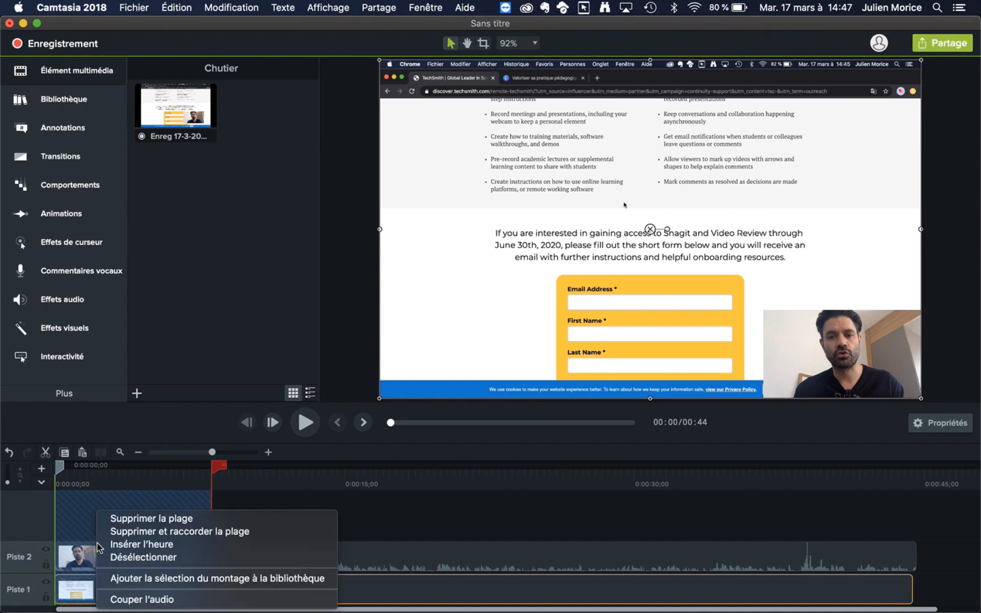
pyautogui.click(163, 532)
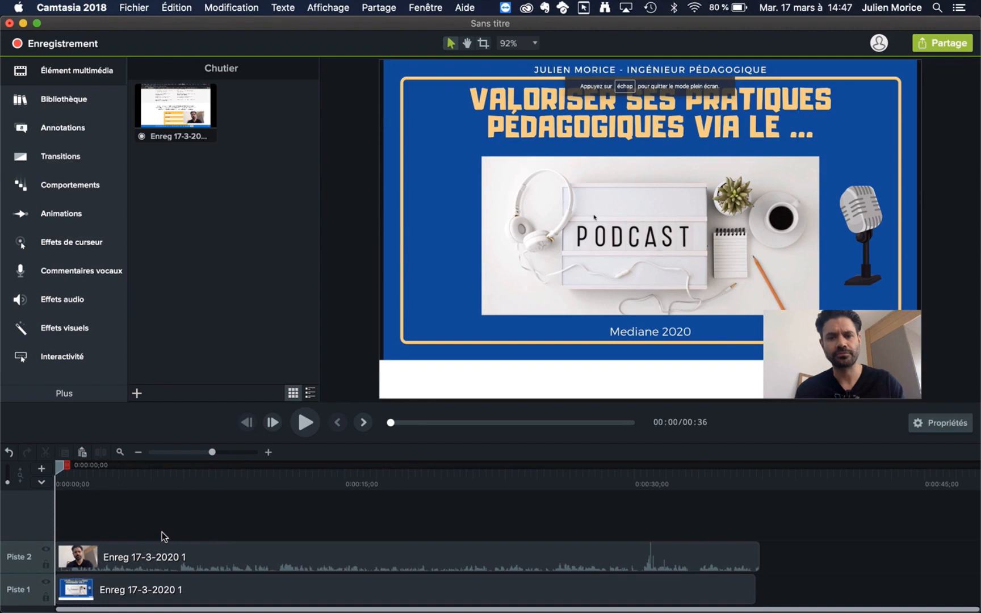
# Ripple-delete the end of both tracks from about 32 seconds onward.
pyautogui.click(676, 486)
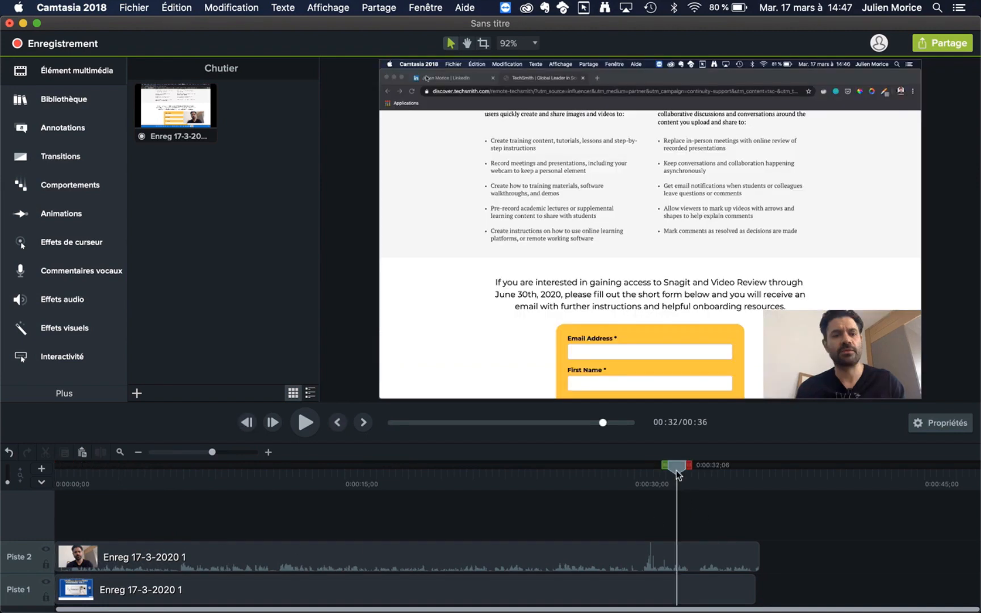
pyautogui.moveTo(676, 485); pyautogui.dragTo(804, 468)
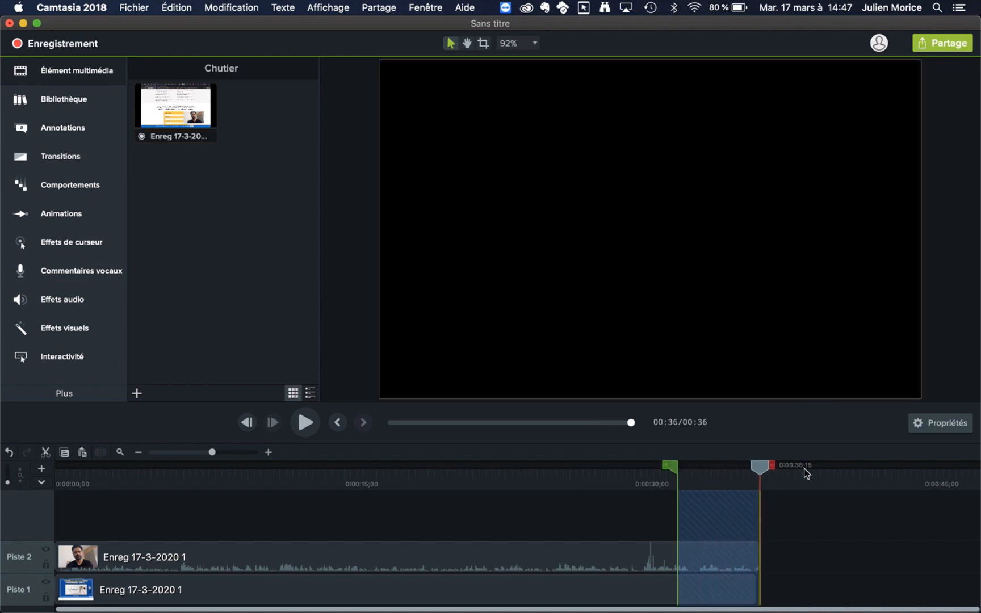
pyautogui.rightClick(738, 546)
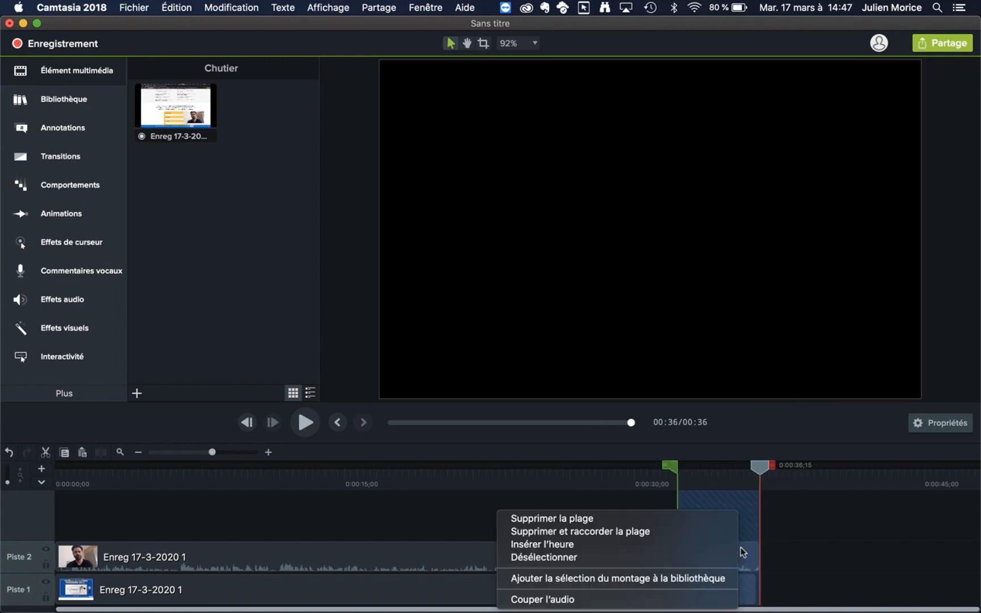
pyautogui.click(640, 531)
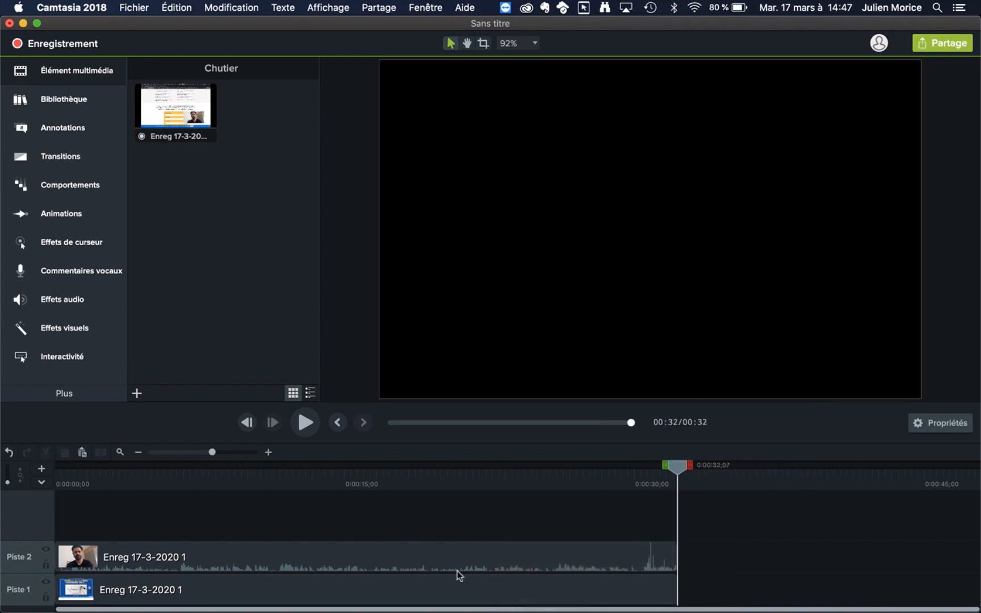
# Ripple-delete a middle section of both tracks, from about 0:00:12;26 to 0:00:17;08.
pyautogui.click(304, 485)
pyautogui.moveTo(317, 465); pyautogui.dragTo(388, 466)
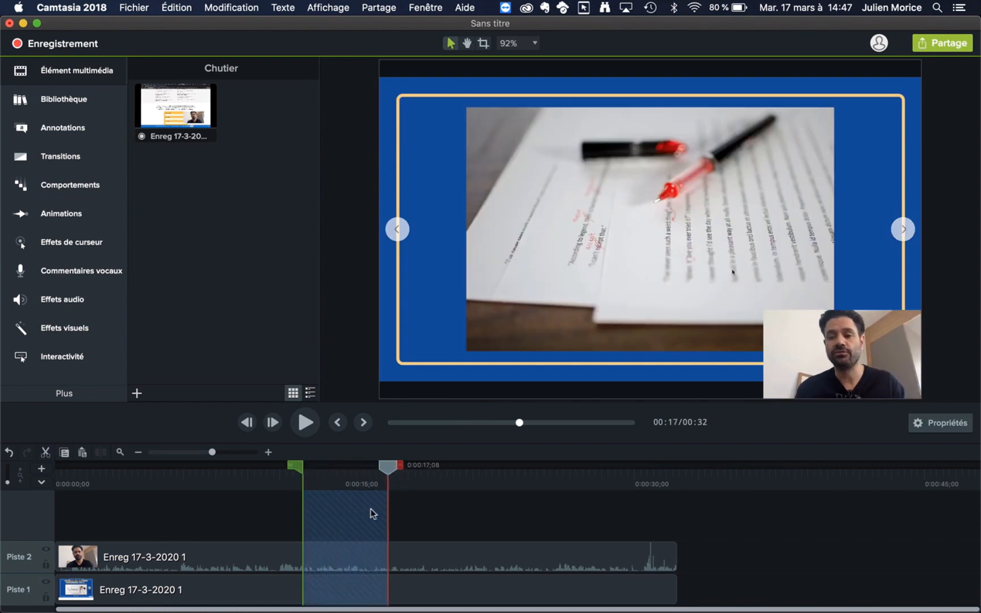
pyautogui.rightClick(325, 519)
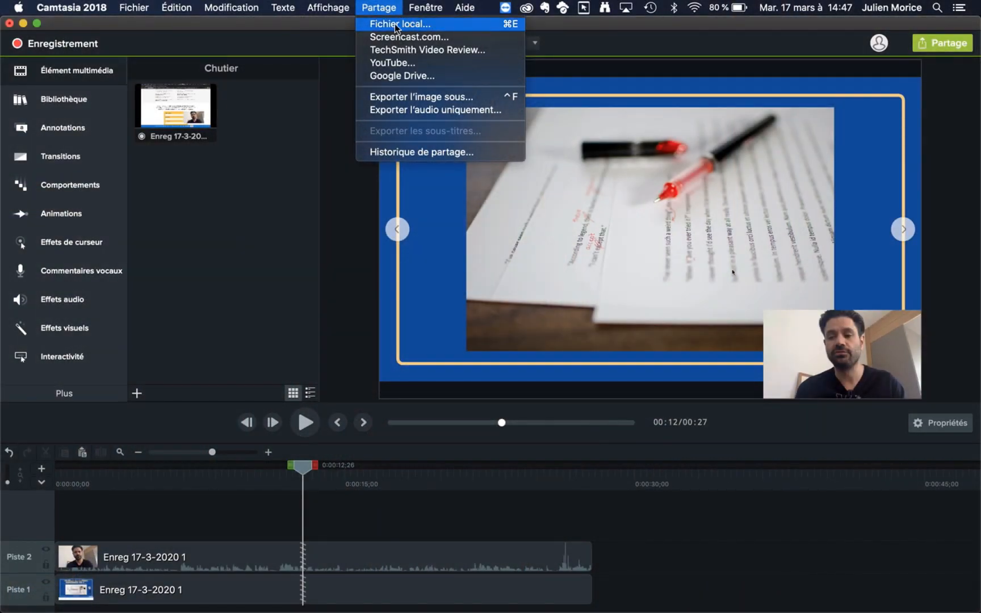
# Export the project as a local MP4 file named testcamtasia.mp4 in the Téléchargements folder.
pyautogui.click(394, 24)
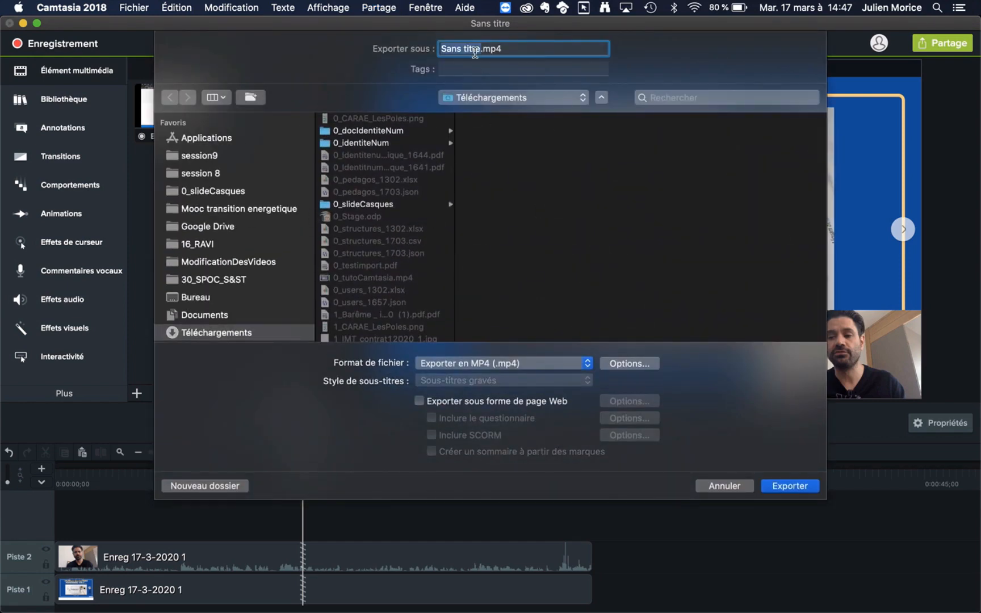
pyautogui.write('testo')
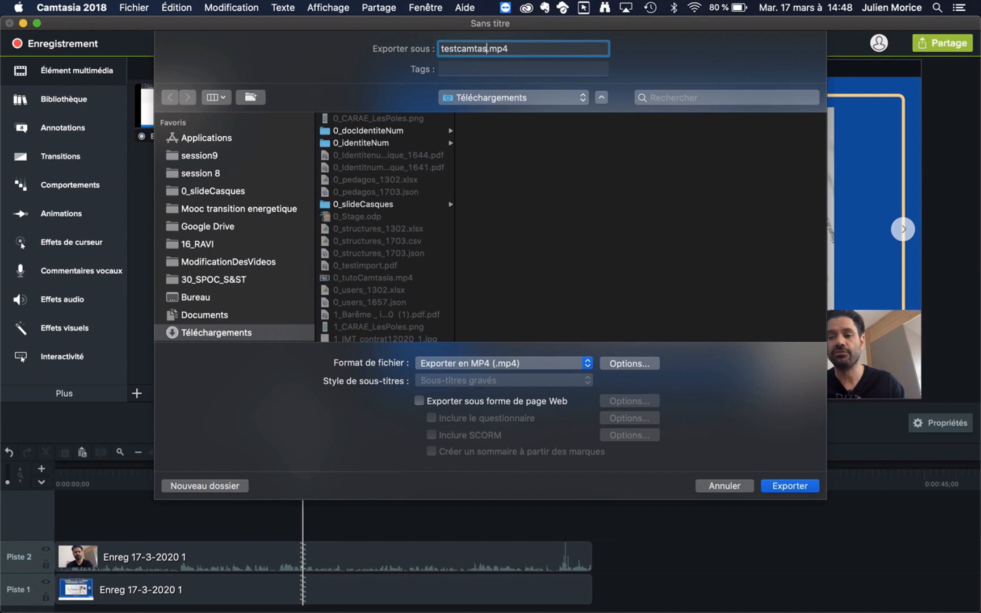
pyautogui.write('ia')
pyautogui.press('Return')
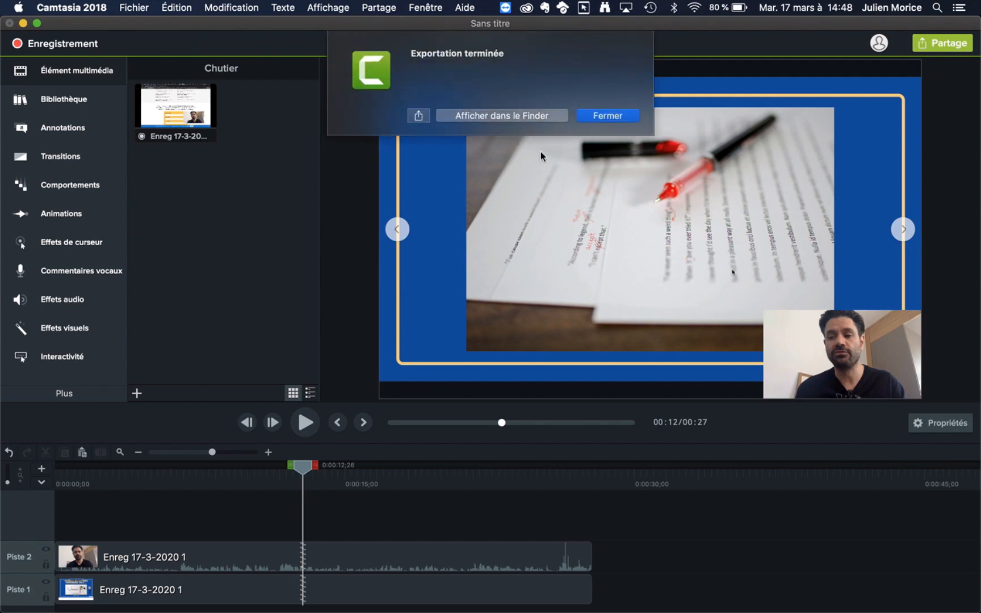
# Reveal the exported testcamtasia.mp4 in Finder and play it in a quick preview.
pyautogui.click(512, 114)
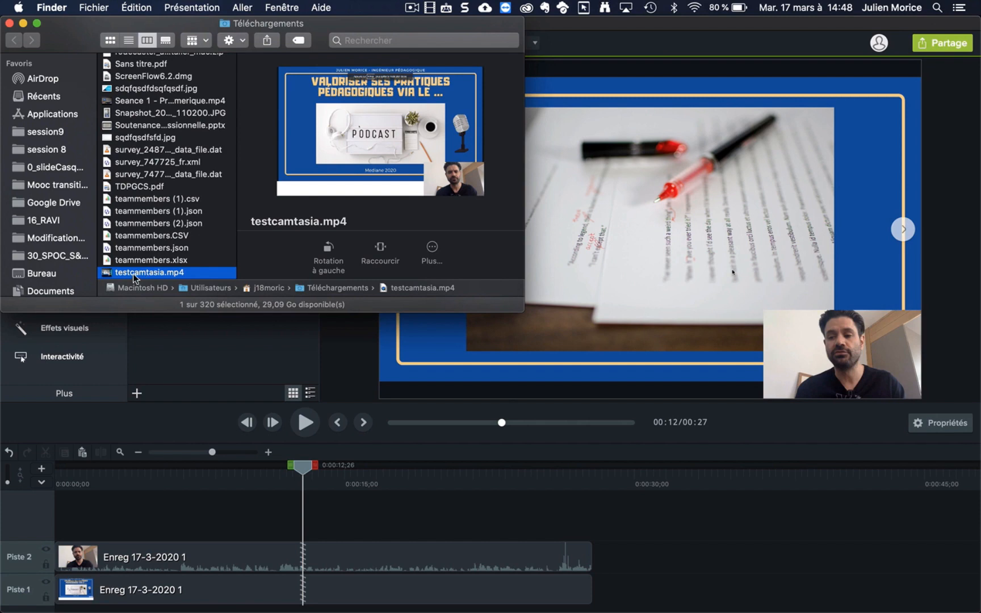
pyautogui.press('space')
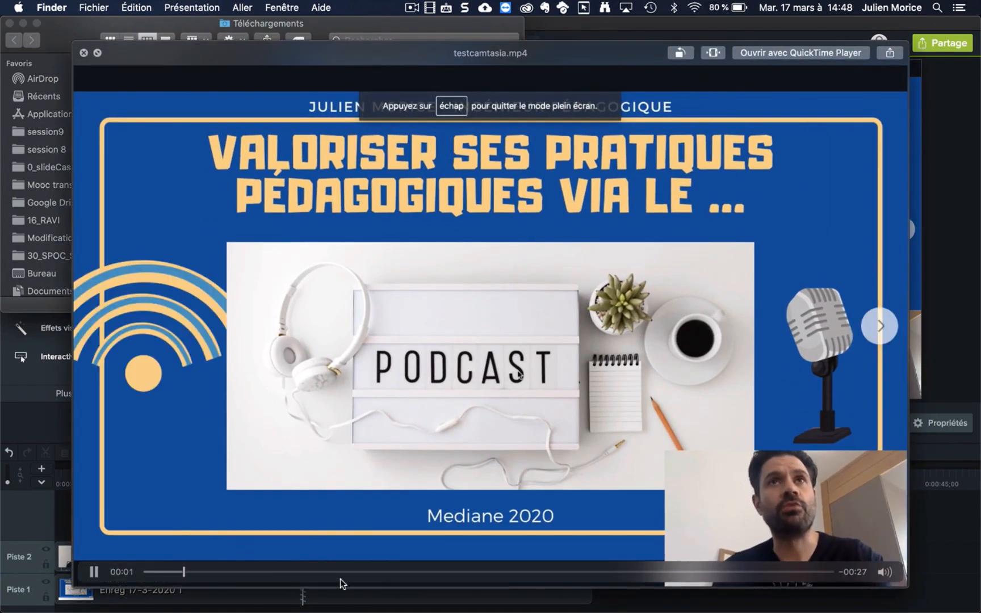
# Skip through several later points of testcamtasia.mp4 in the preview to check the trimmed video.
pyautogui.click(357, 574)
pyautogui.click(506, 570)
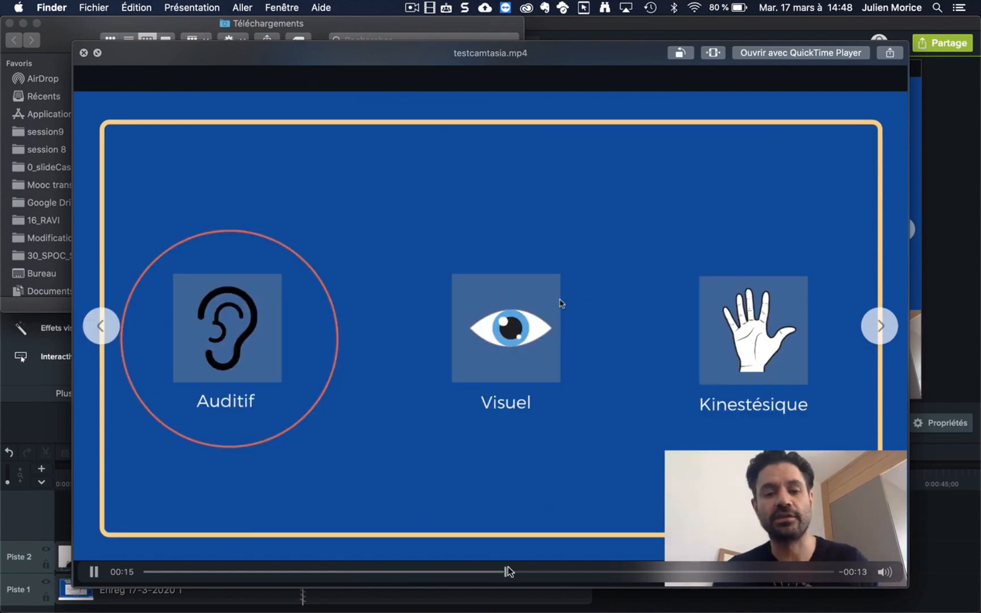
pyautogui.click(633, 569)
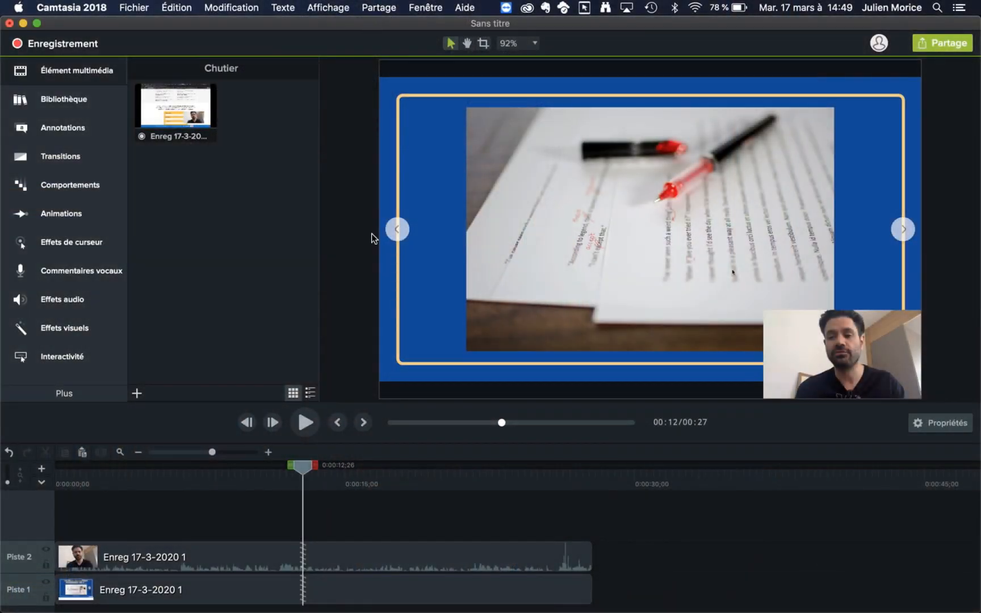
# Switch to Google Chrome, load google.com in a new tab and go to YouTube from the Google apps.
pyautogui.press('super+Tab')
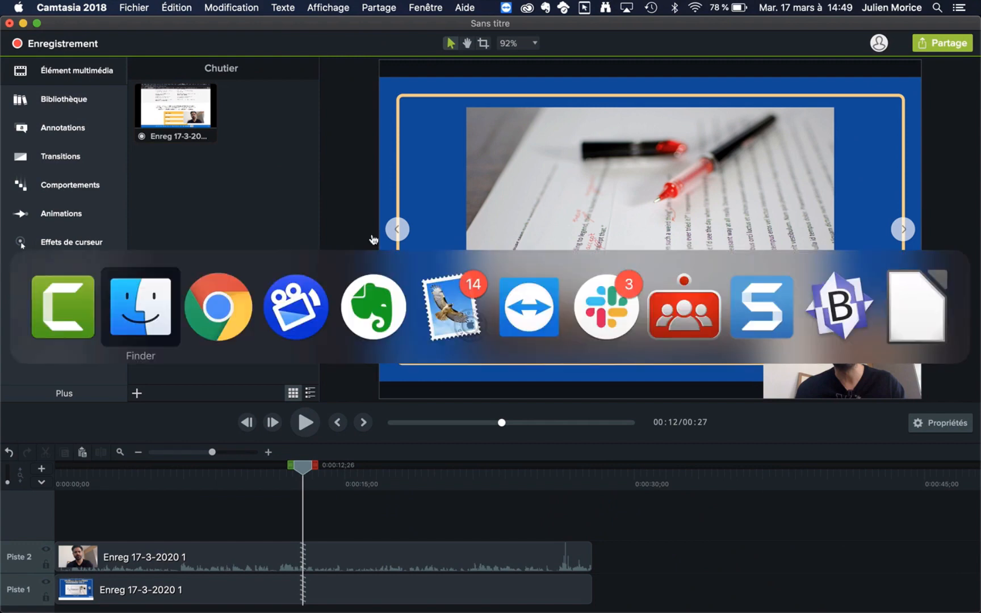
pyautogui.press('super+Tab')
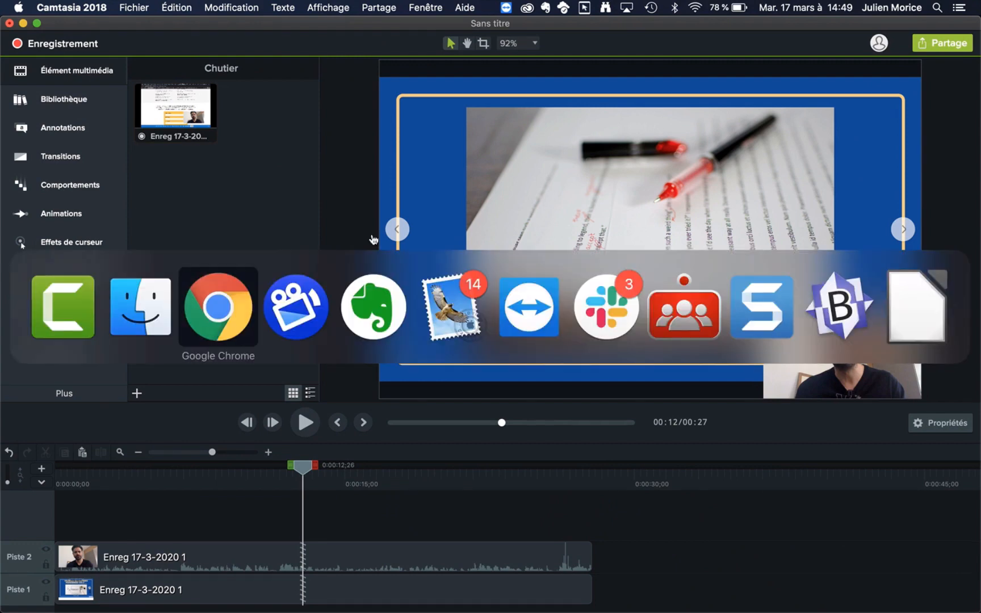
pyautogui.click(397, 32)
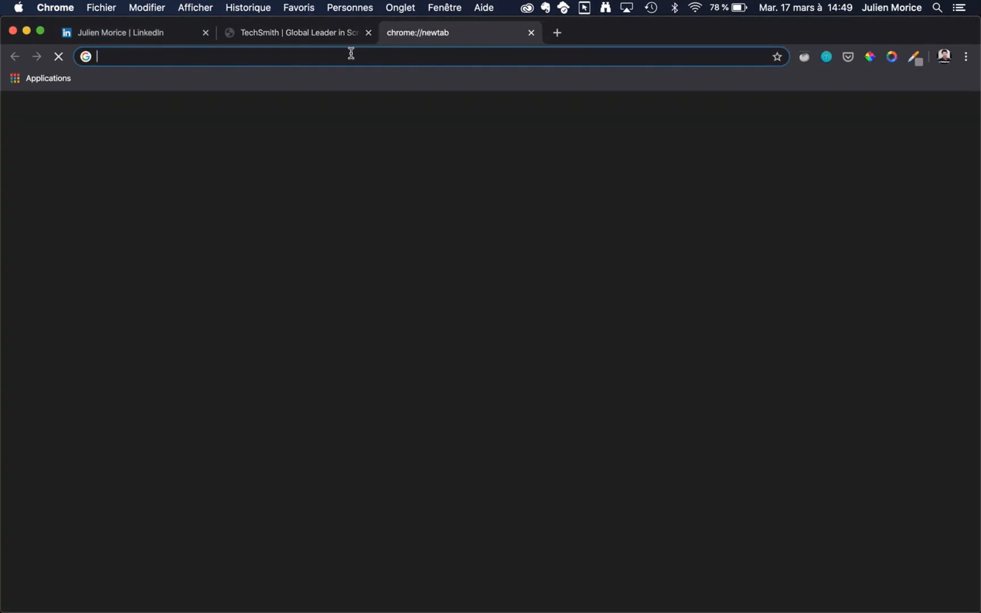
pyautogui.write('google.com')
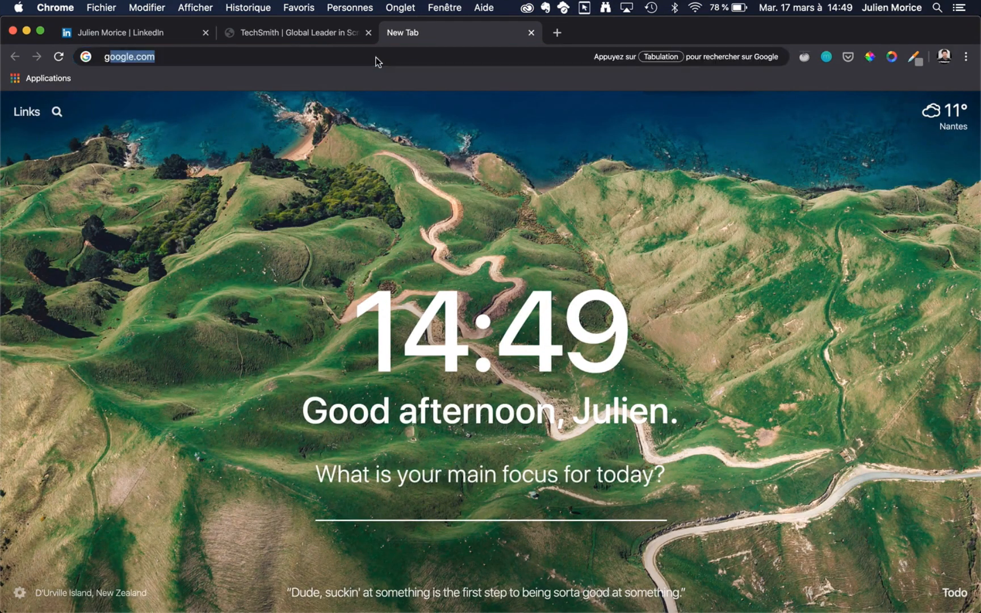
pyautogui.press('Return')
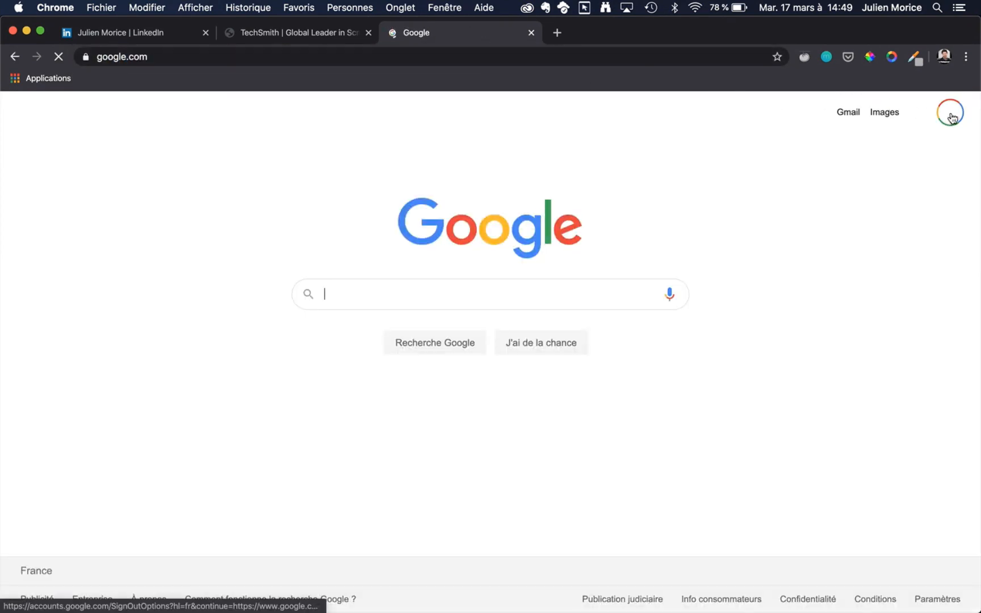
pyautogui.click(919, 114)
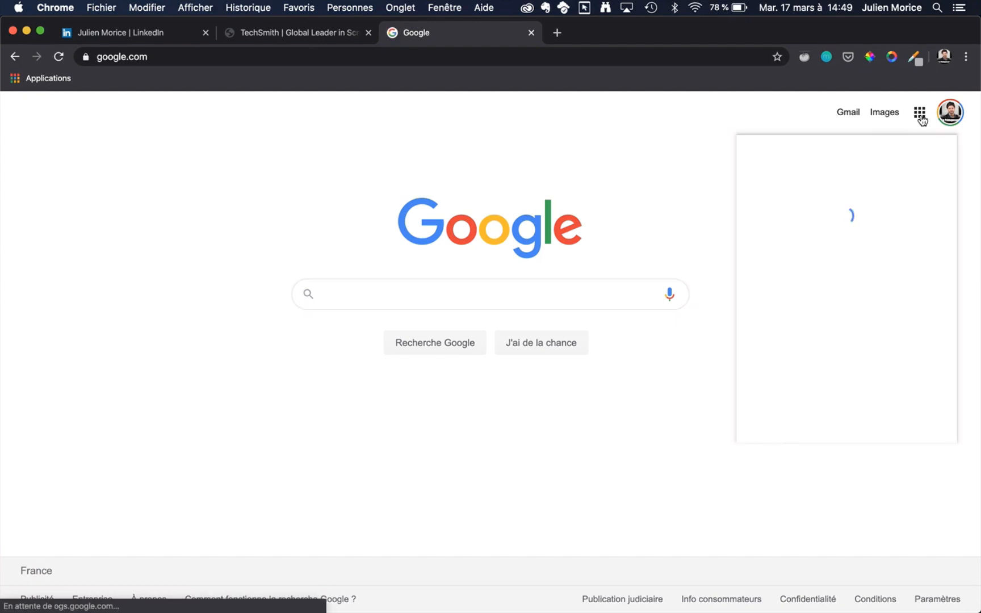
pyautogui.click(852, 251)
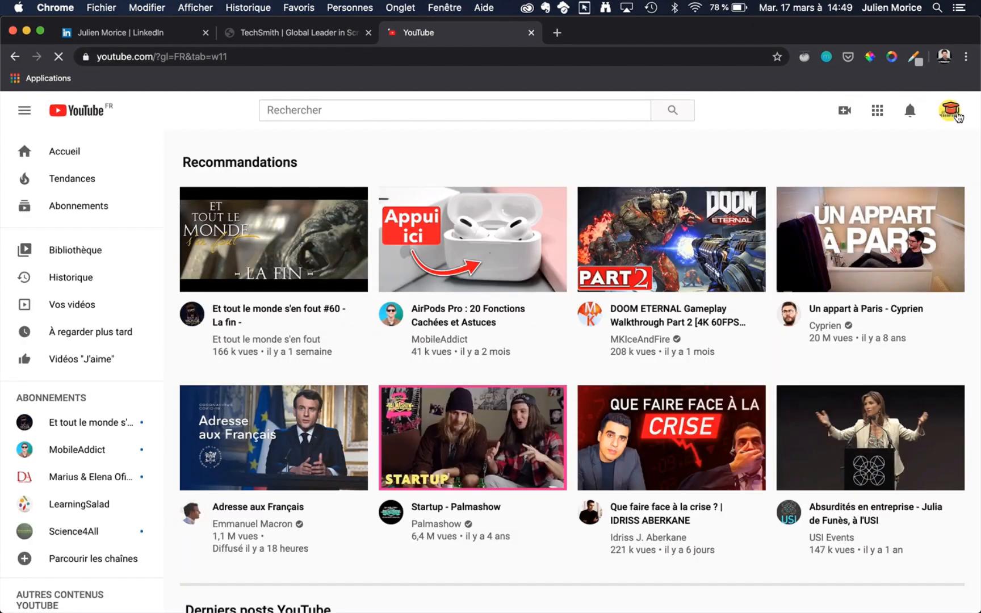
# Start a YouTube video upload and choose testcamtasia.mp4 from the Téléchargements folder.
pyautogui.click(957, 117)
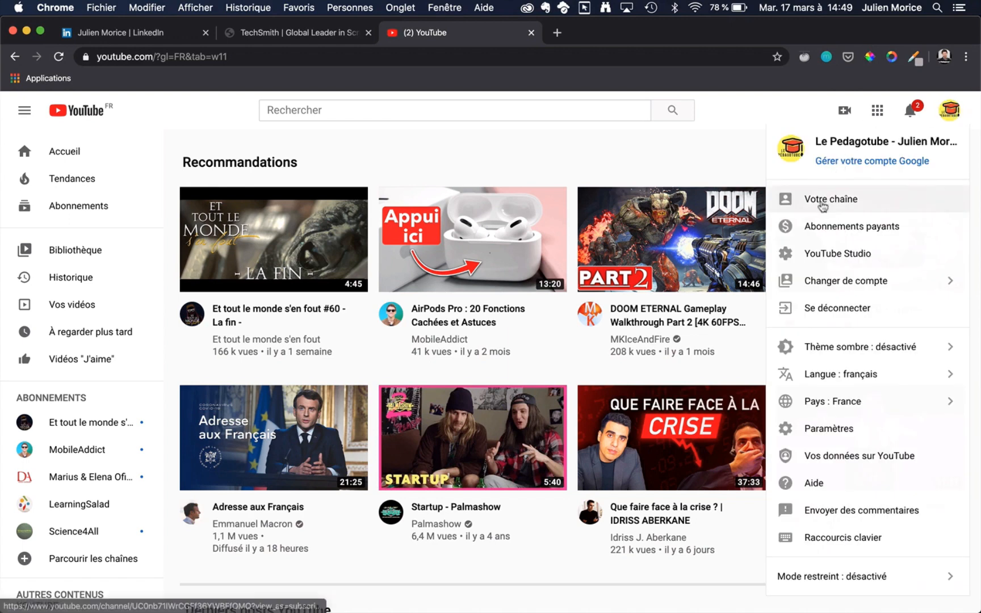
pyautogui.click(847, 111)
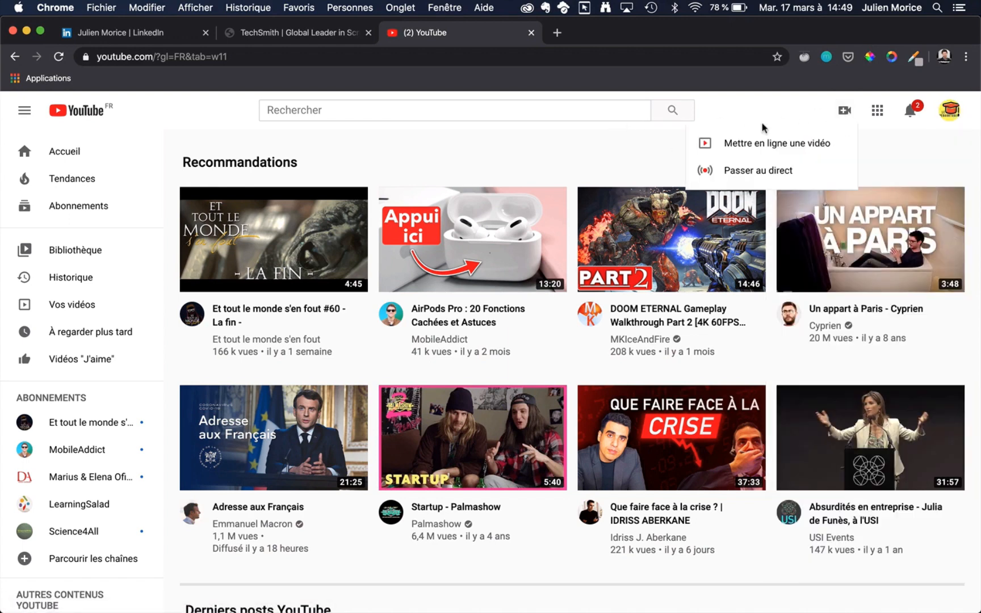
pyautogui.click(745, 148)
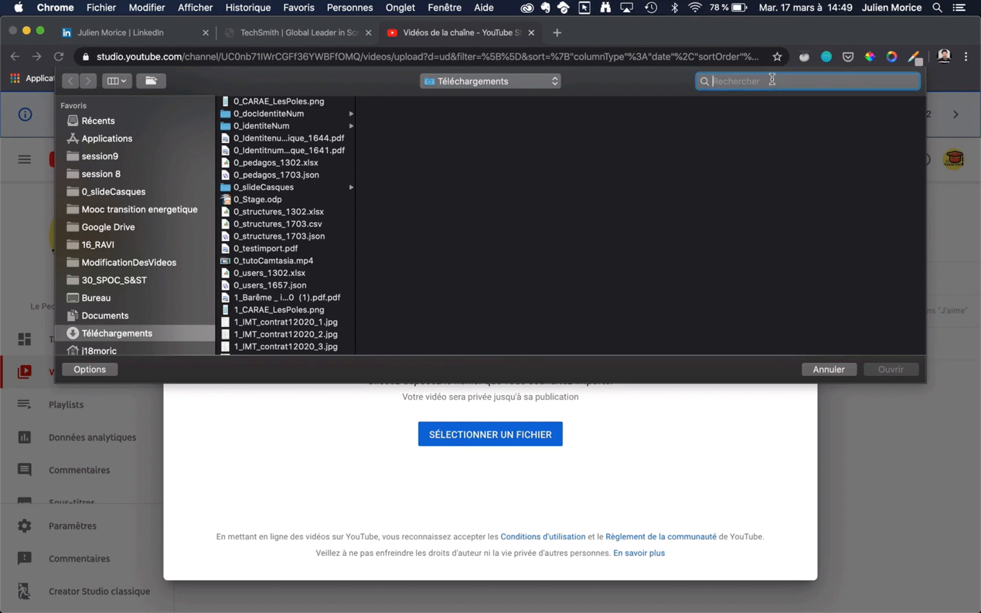
pyautogui.press('v')
pyautogui.press('Up')
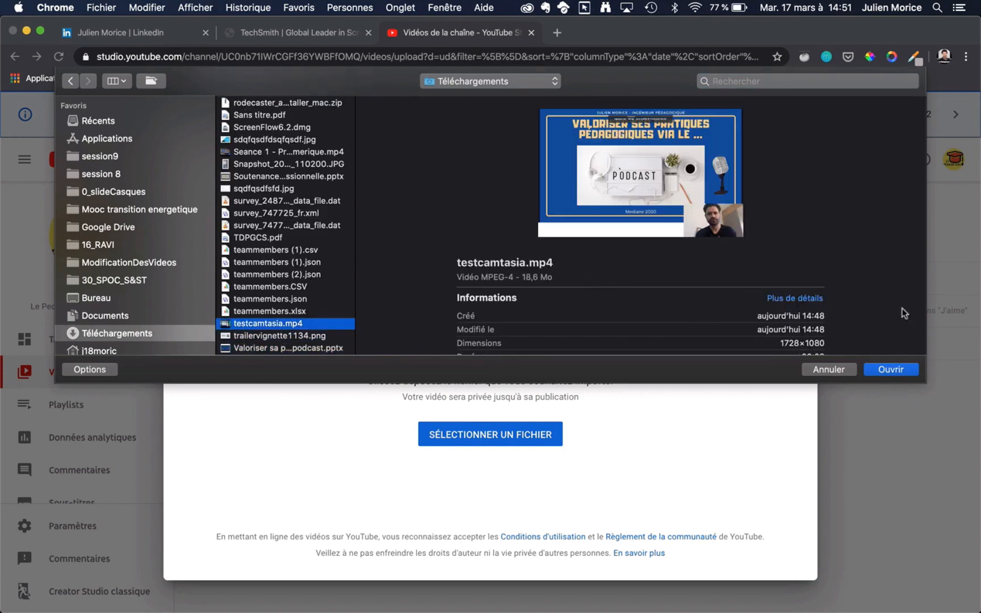
pyautogui.click(900, 369)
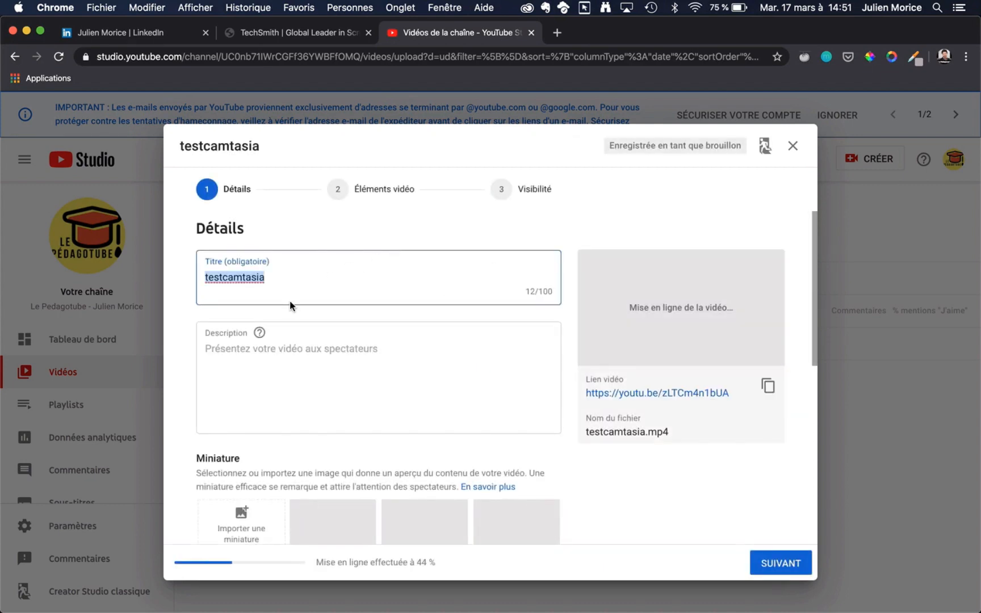
# Replace the uploaded video's title with "video de cours".
pyautogui.click(288, 287)
pyautogui.doubleClick(288, 277)
pyautogui.write('vid')
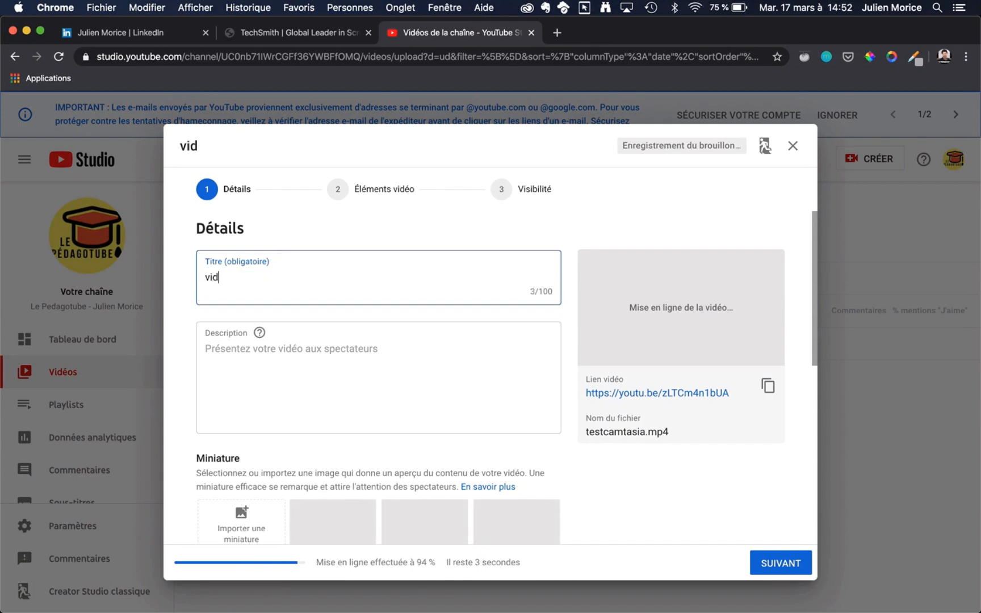
pyautogui.write('eo de courts')
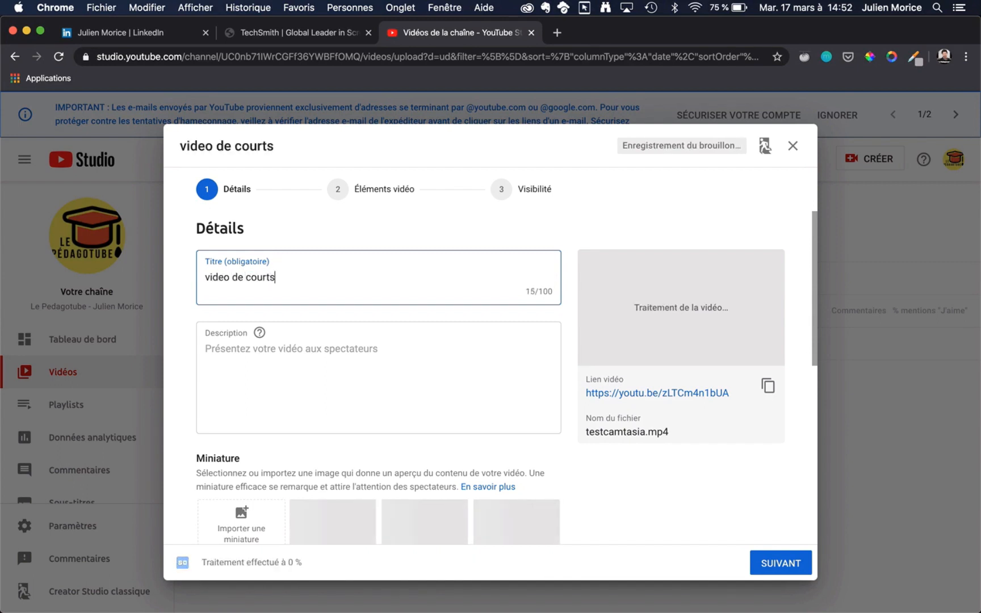
pyautogui.press('BackSpace')
pyautogui.press('BackSpace')
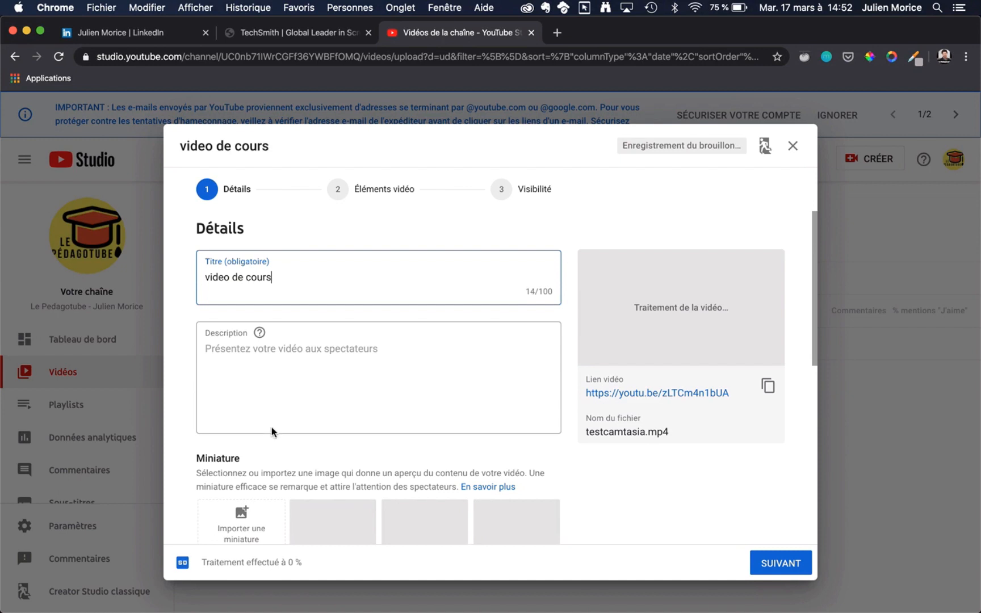
# Enter "description ....." as the video's description.
pyautogui.click(247, 361)
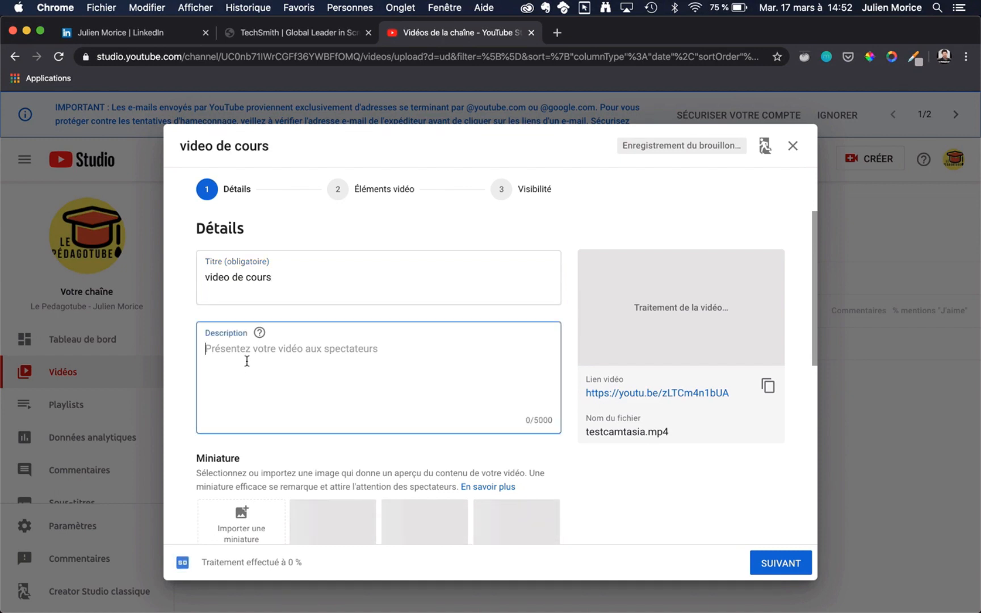
pyautogui.write('descrip')
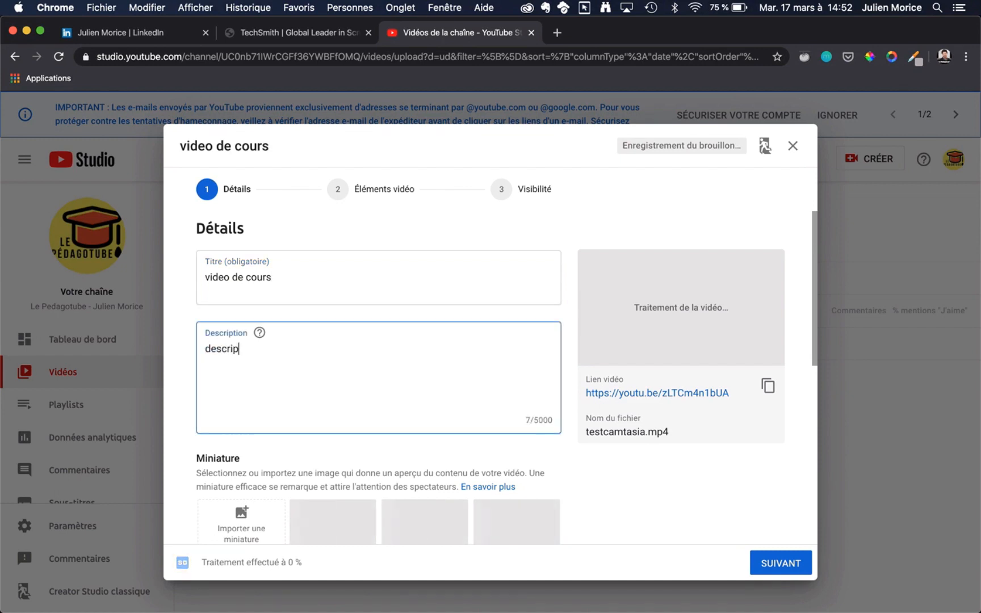
pyautogui.write('tion .....')
# Set the video's audience to "Non, elle n'est pas conçue pour les enfants".
pyautogui.scroll(-5, 289, 405)
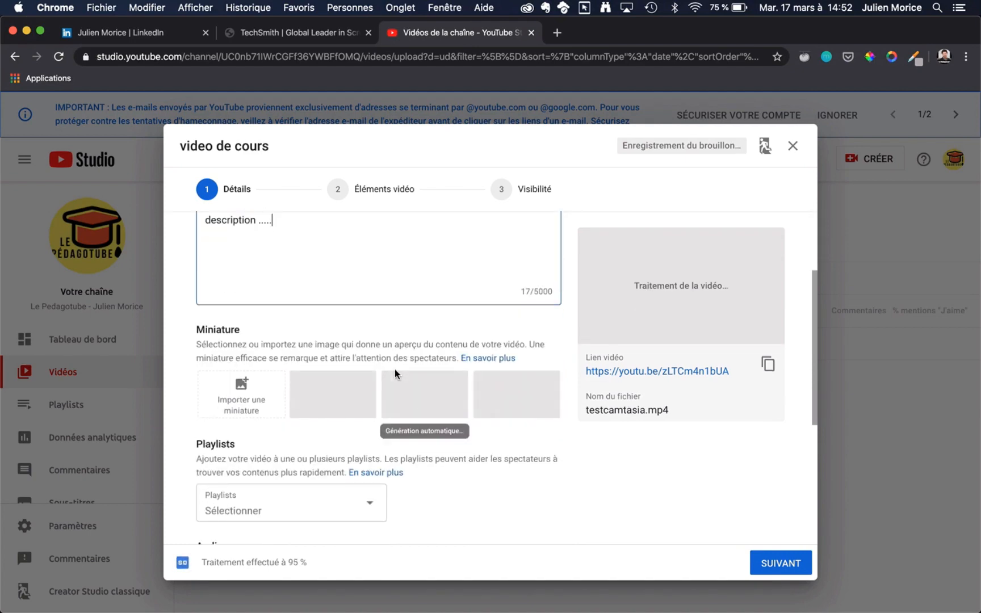
pyautogui.scroll(-5, 340, 329)
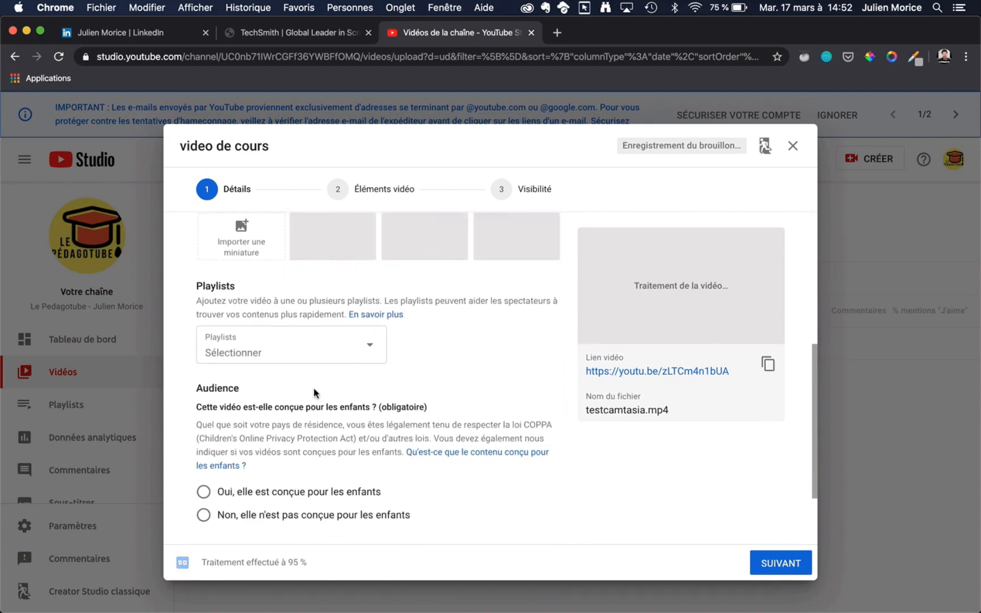
pyautogui.scroll(-2, 262, 447)
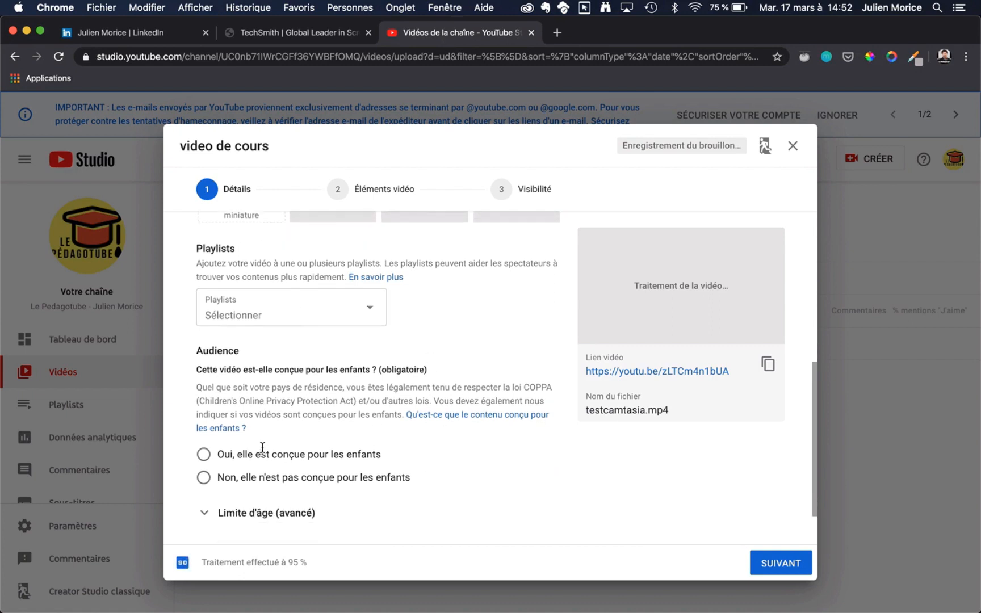
pyautogui.scroll(-2, 227, 454)
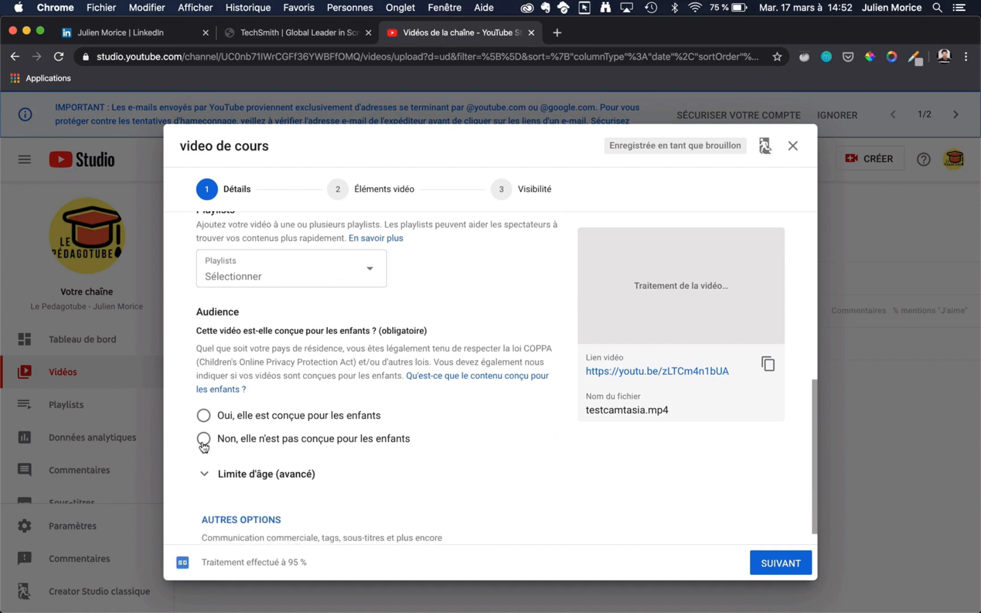
pyautogui.click(204, 443)
pyautogui.scroll(-1, 292, 449)
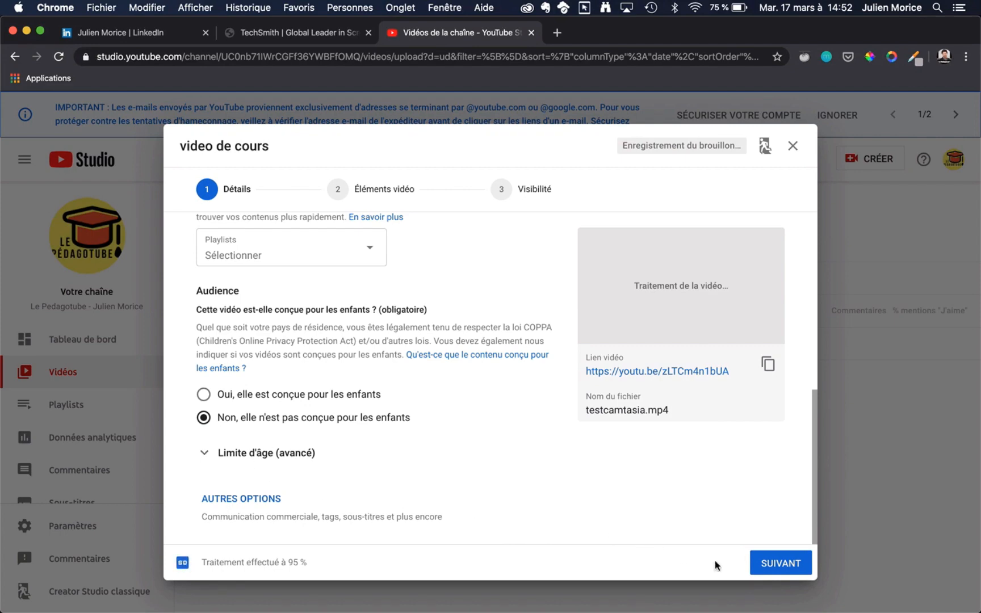
# Continue past the video elements without adding any, and save the video with "Non répertoriée" visibility.
pyautogui.click(773, 568)
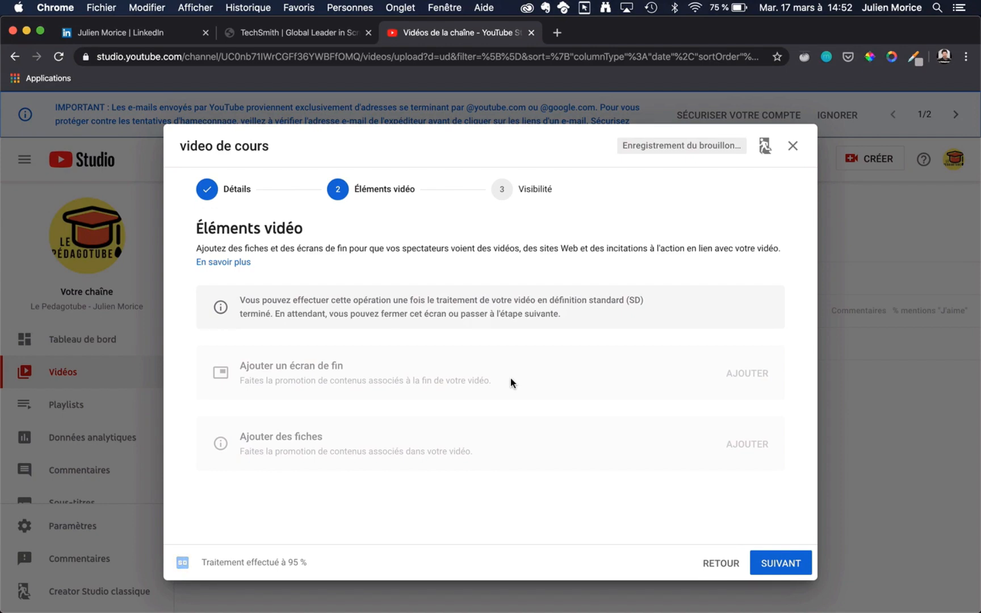
pyautogui.click(779, 568)
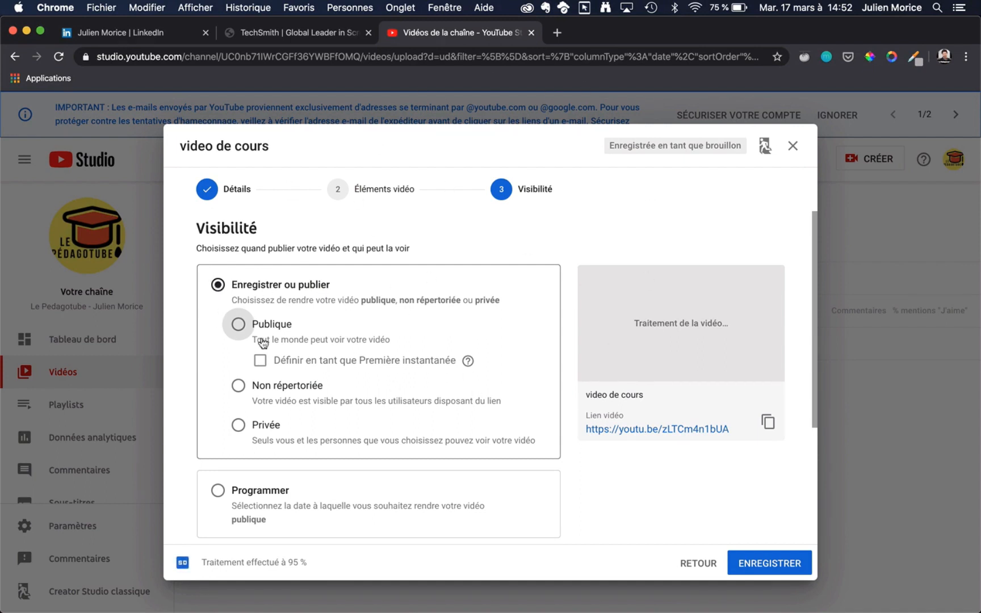
pyautogui.click(237, 387)
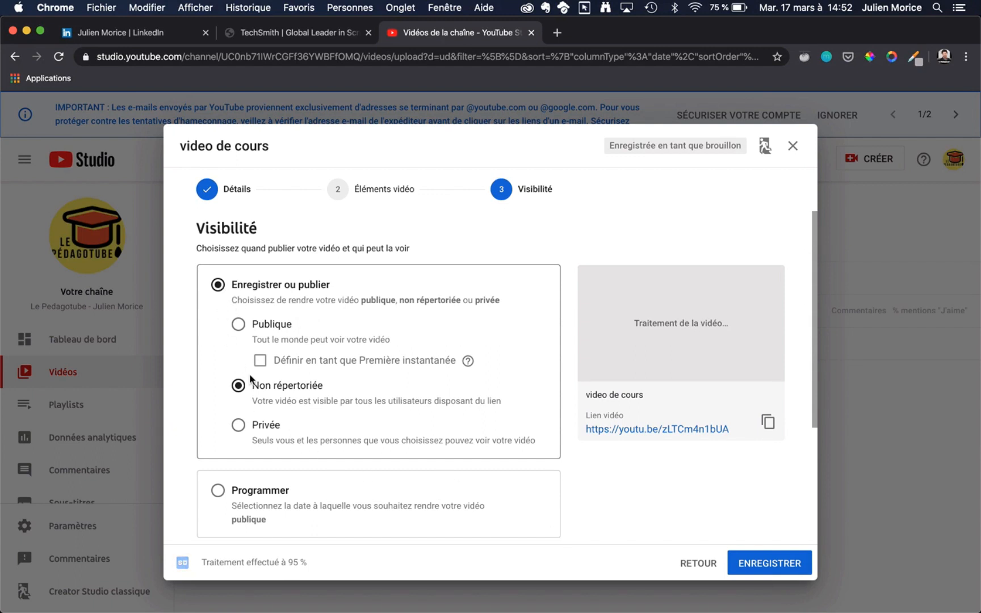
pyautogui.click(758, 565)
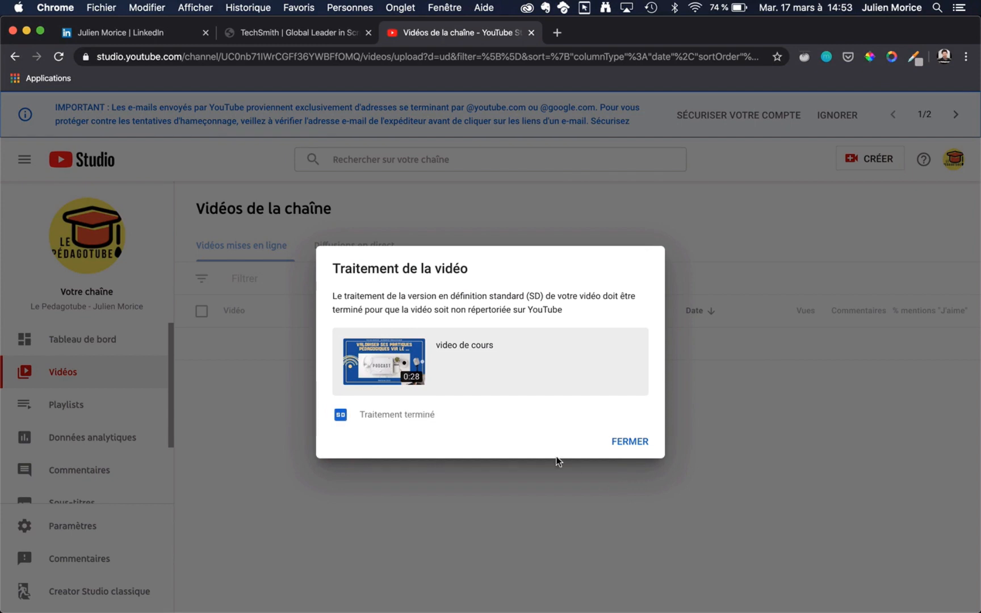
pyautogui.click(631, 442)
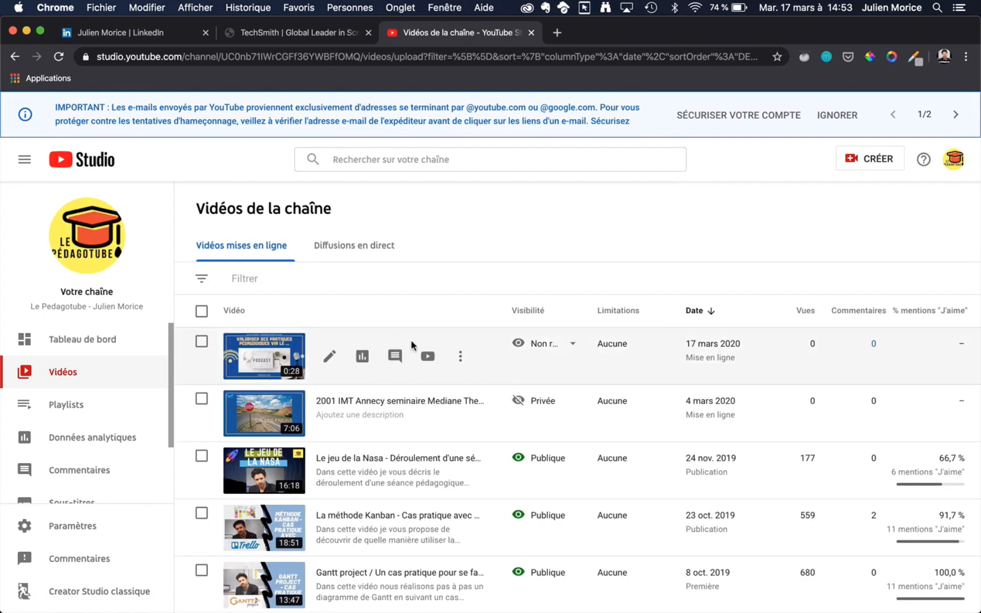
# Create a share link for the "video de cours" entry in the channel's video list.
pyautogui.scroll(-1, 412, 344)
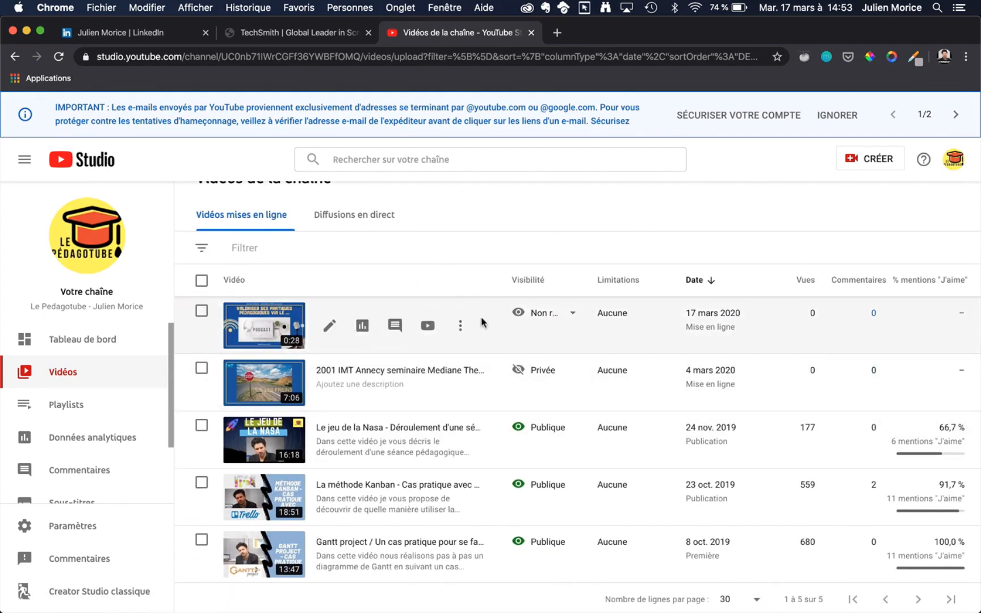
pyautogui.click(461, 327)
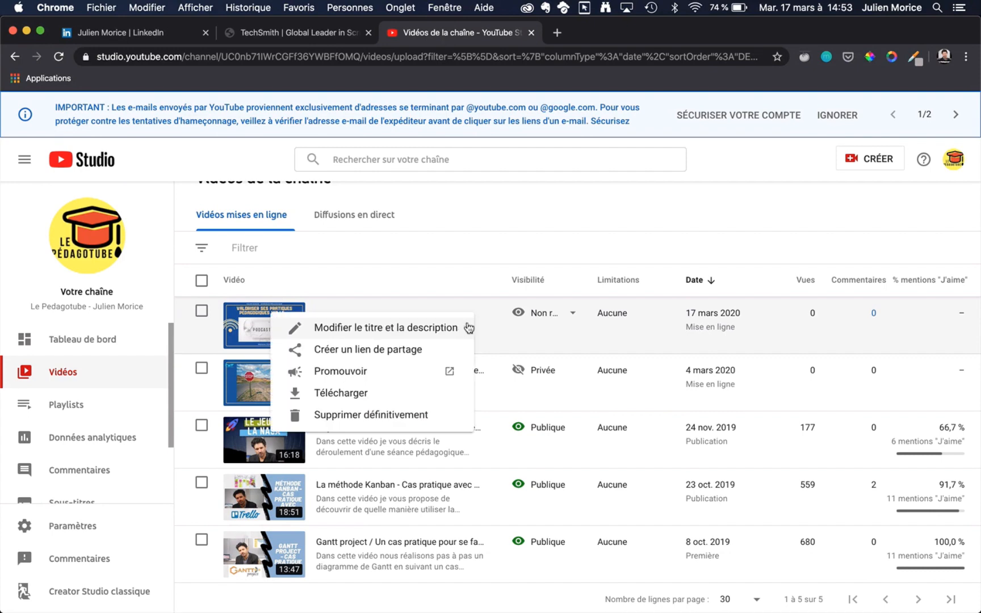
pyautogui.click(342, 350)
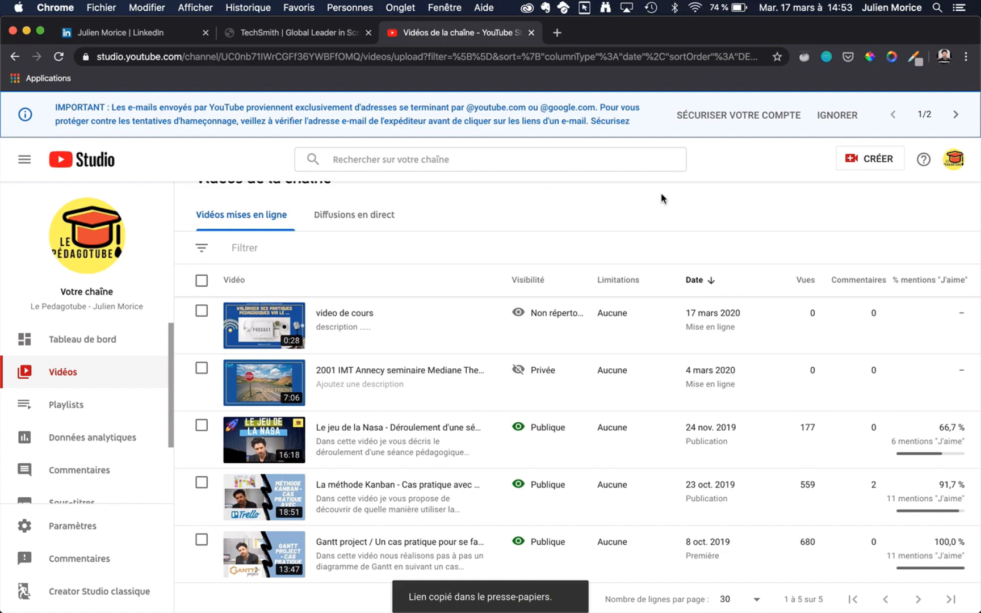
pyautogui.click(557, 32)
pyautogui.write('https://youtu.be/zLTCm4n1bUA')
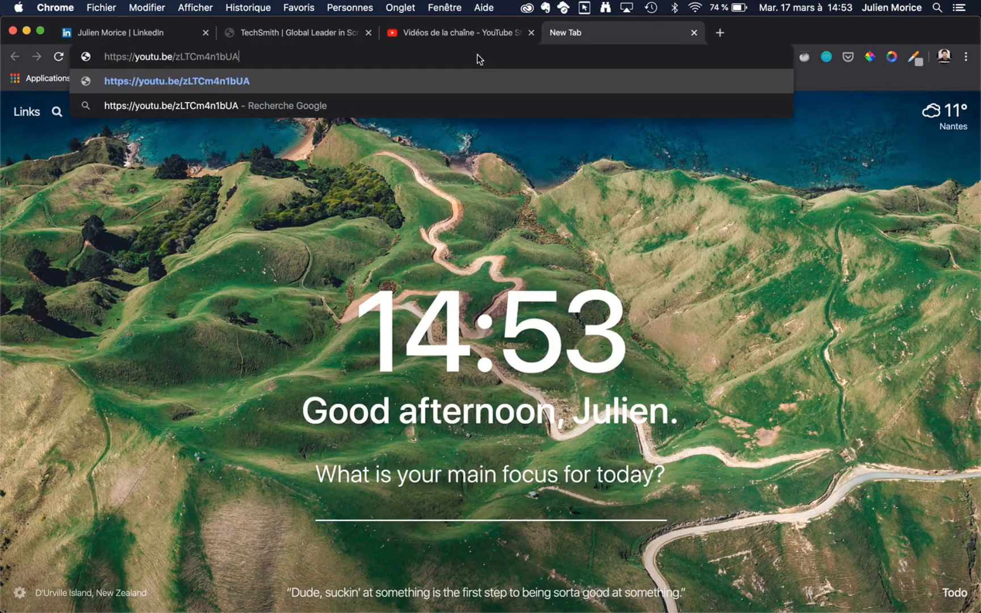
pyautogui.press('Return')
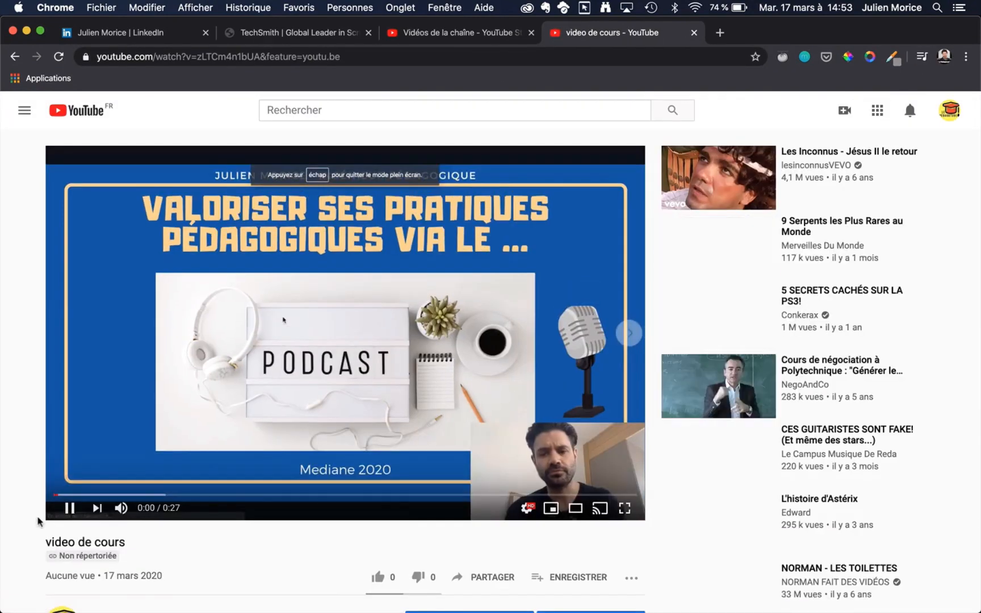
# Pause the shared video and open its playback settings to examine the quality options.
pyautogui.click(69, 507)
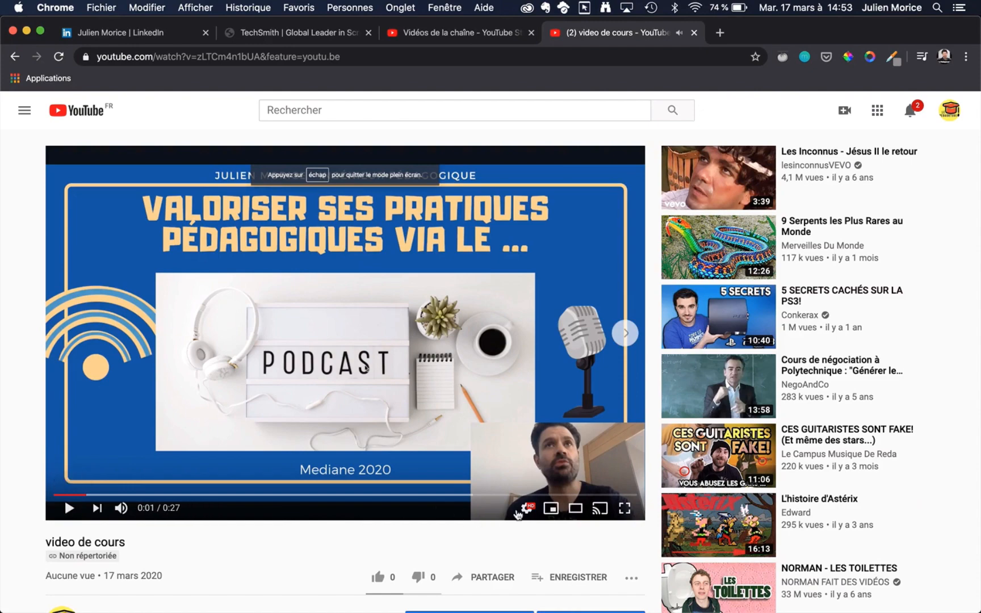
pyautogui.click(519, 507)
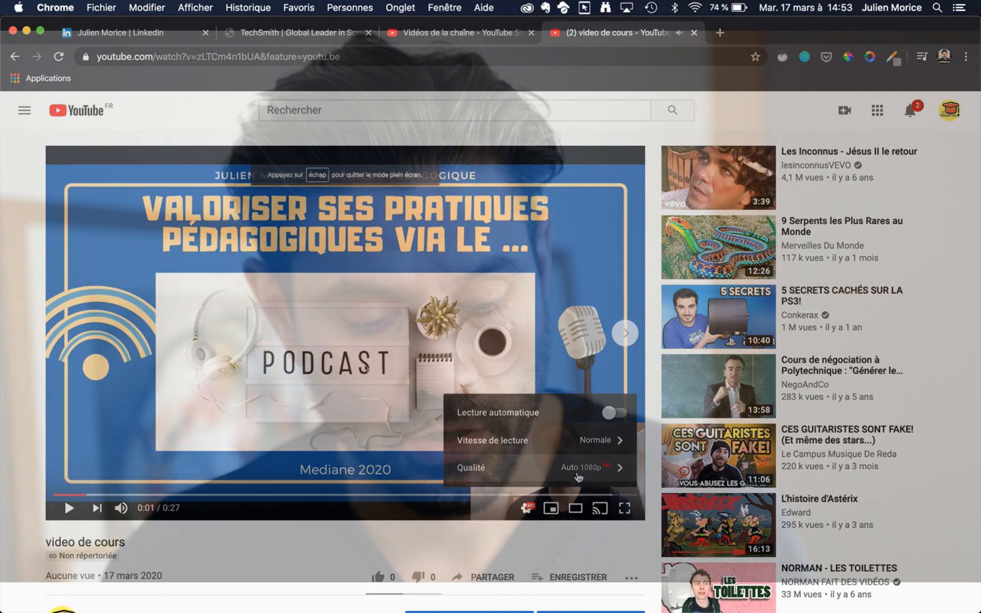